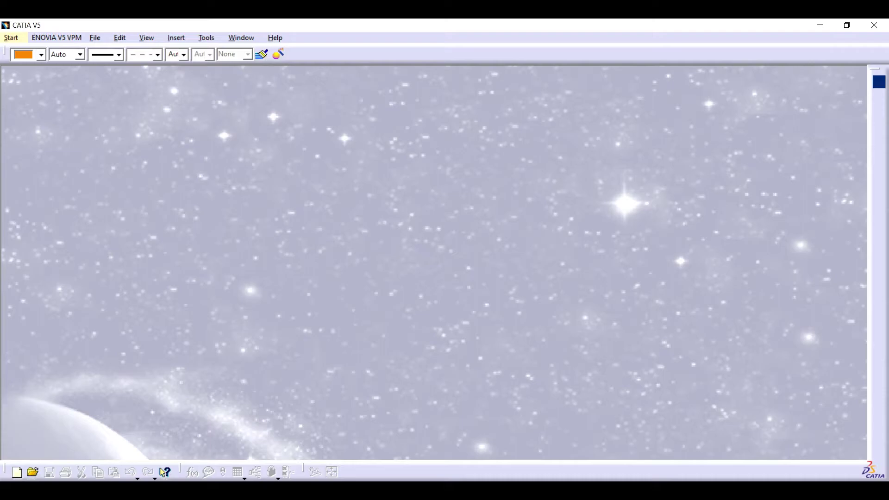
- Create a new Part document, Part1, in Part Design
key(Return)
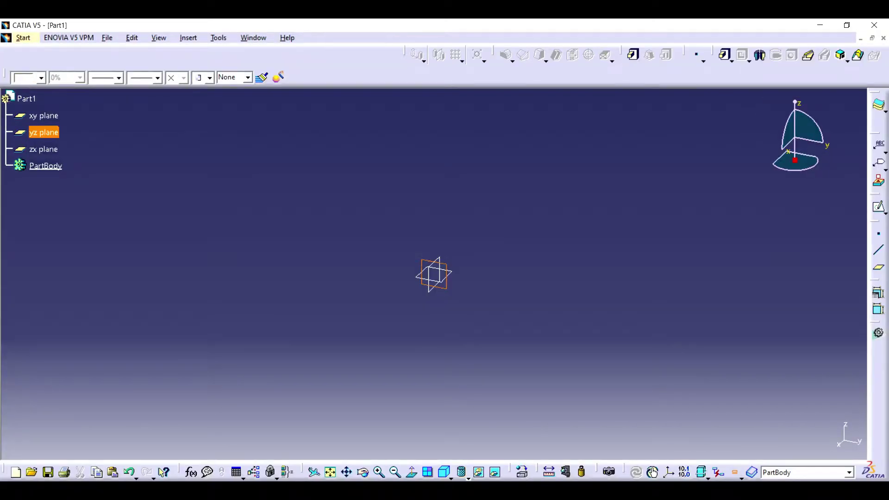
- Start a sketch on the yz plane with a circle centred on the origin
click(878, 207)
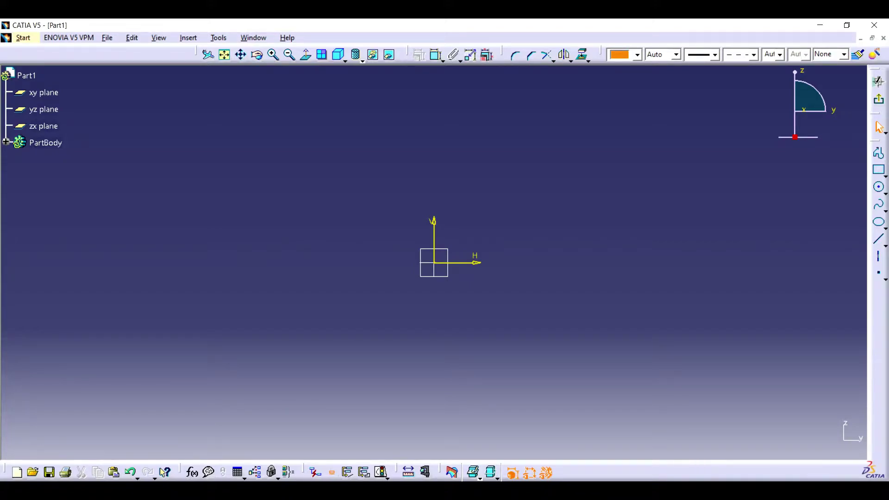
click(878, 186)
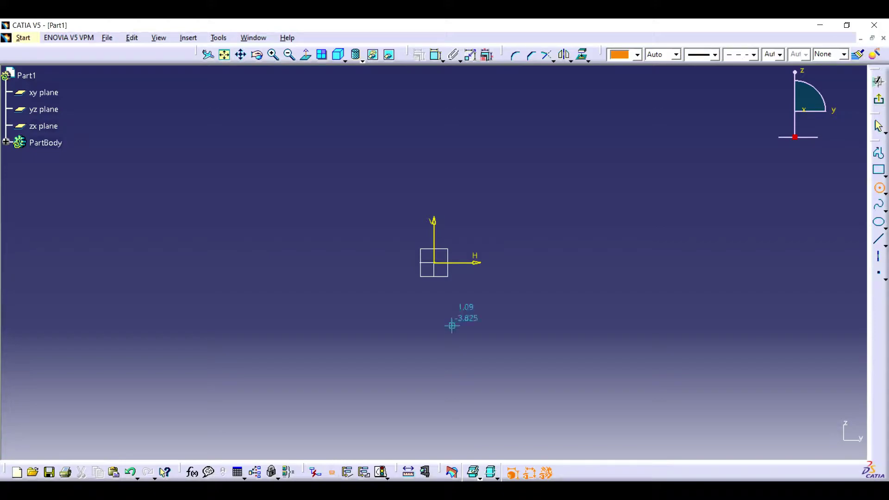
click(434, 262)
click(553, 262)
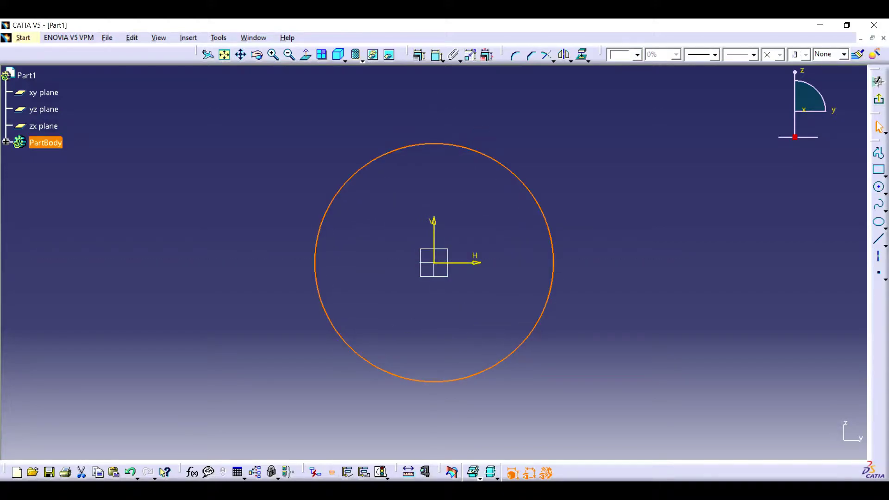
- Constrain the circle's diameter to 66
click(418, 55)
click(736, 368)
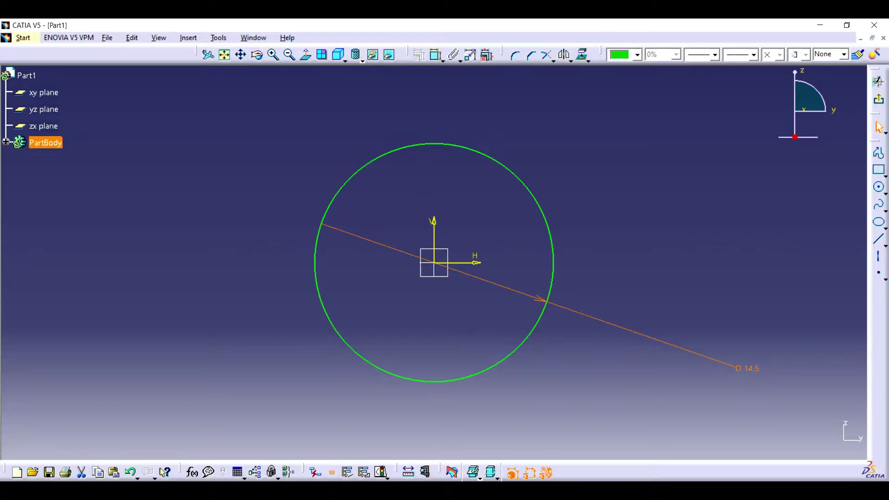
double_click(736, 368)
text(80)
key(Return)
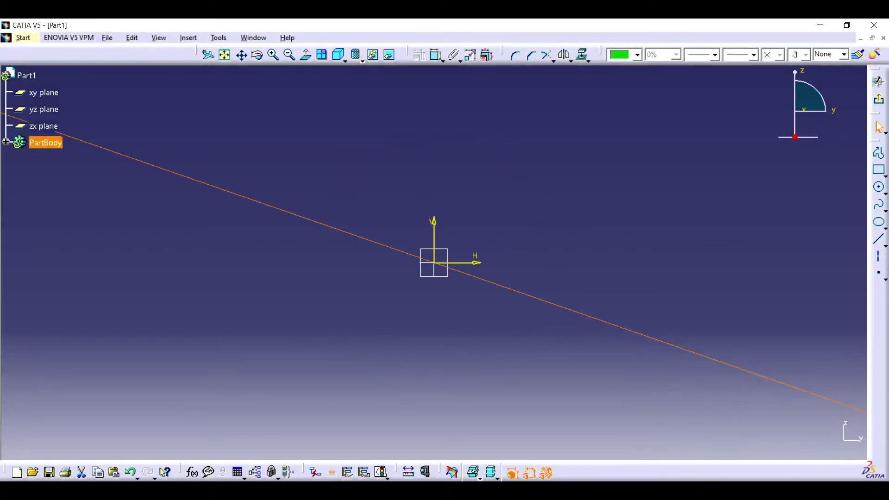
click(225, 55)
double_click(604, 319)
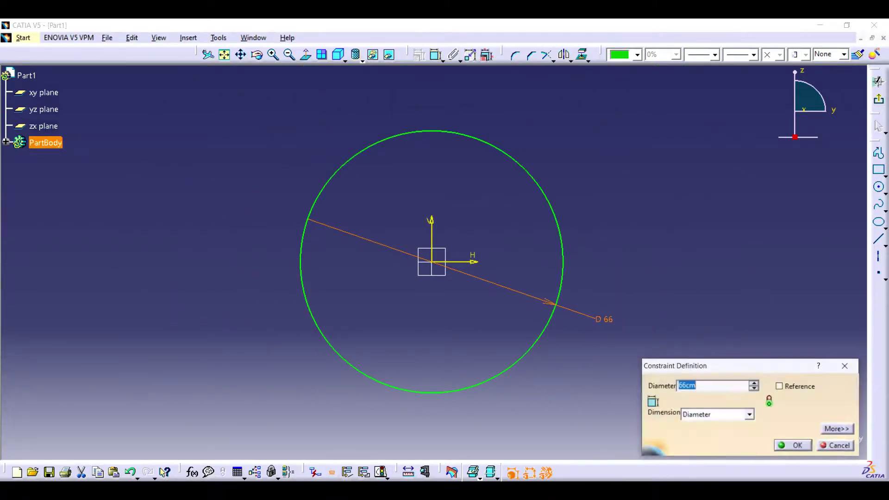
click(846, 365)
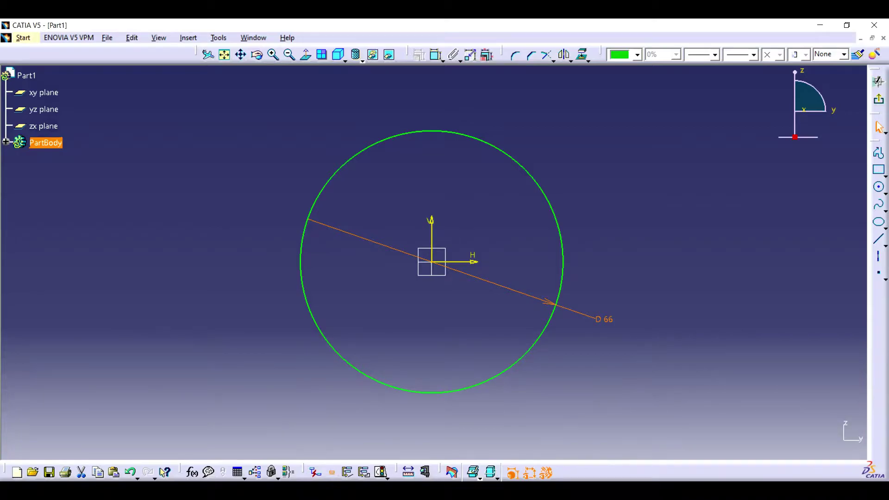
click(877, 80)
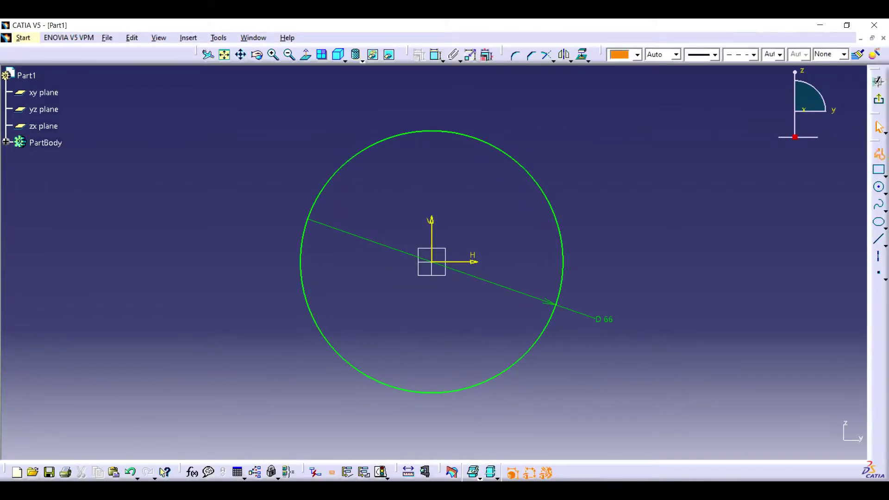
- Draw a horizontal line across the circle, constrained 28 from the horizontal axis
click(278, 357)
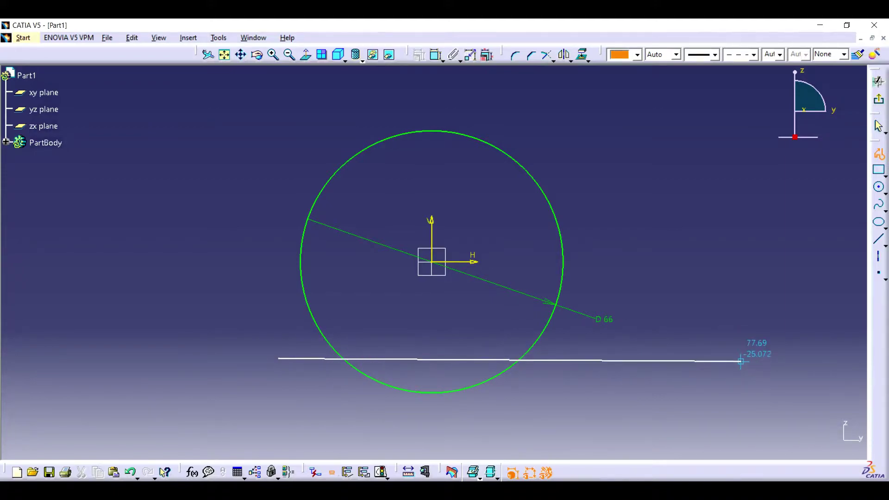
click(741, 359)
click(436, 55)
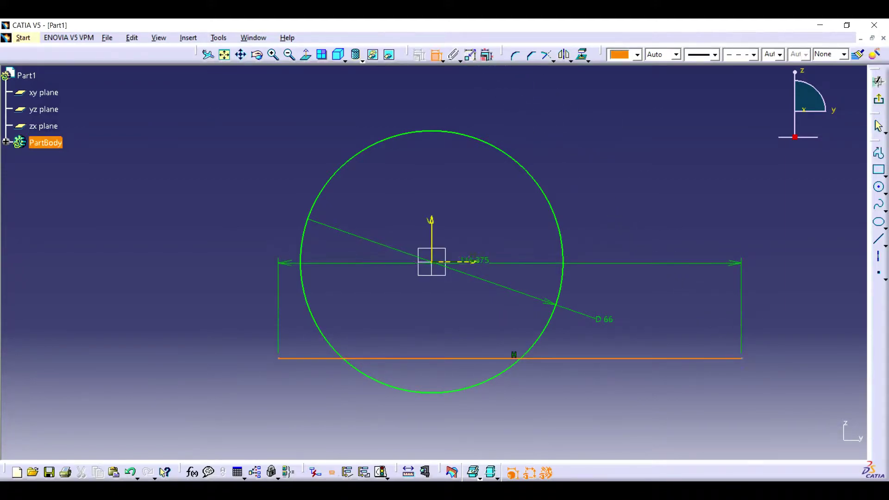
click(472, 261)
double_click(782, 296)
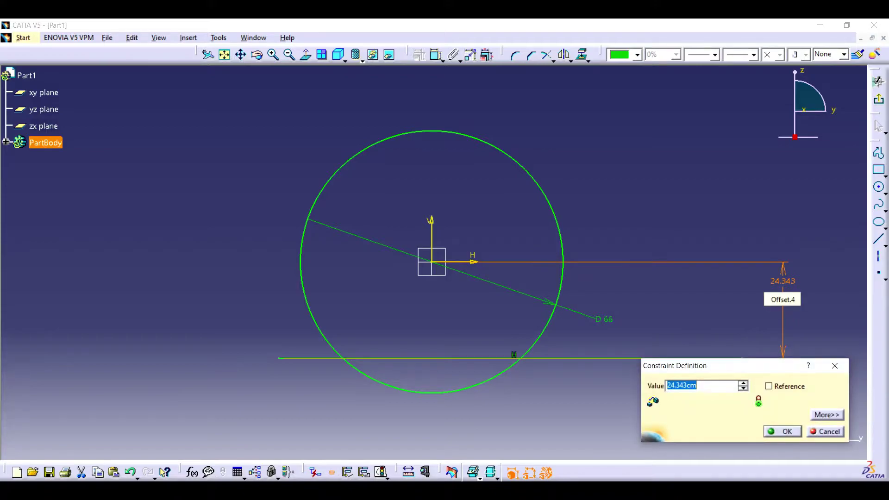
text(28)
key(Return)
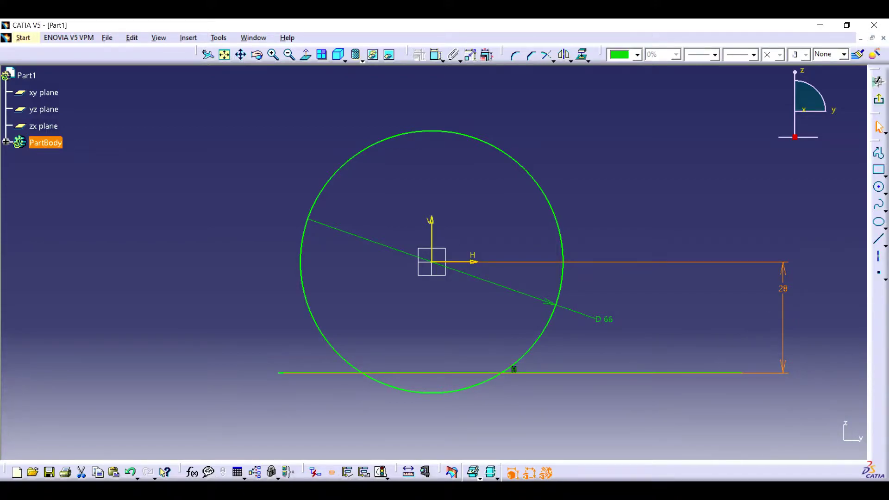
- Quick-trim the line's outer ends and the lower arc, then exit the sketch
click(554, 59)
click(565, 110)
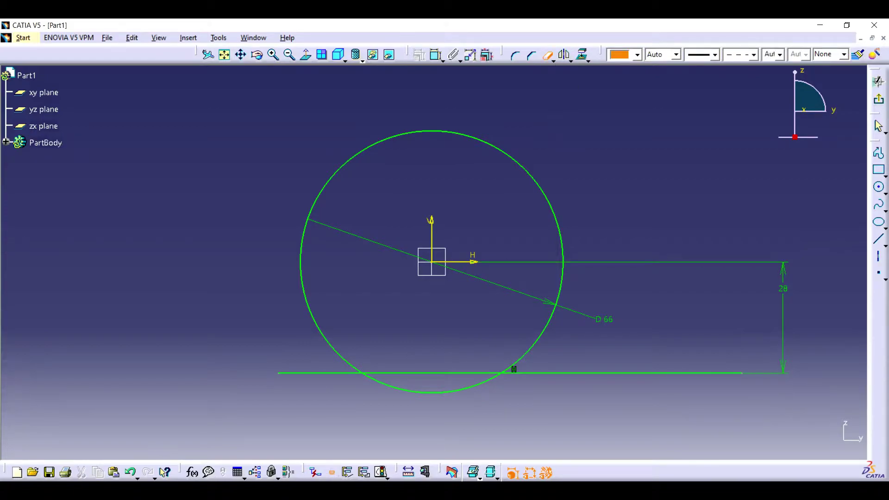
click(624, 373)
click(319, 373)
click(430, 392)
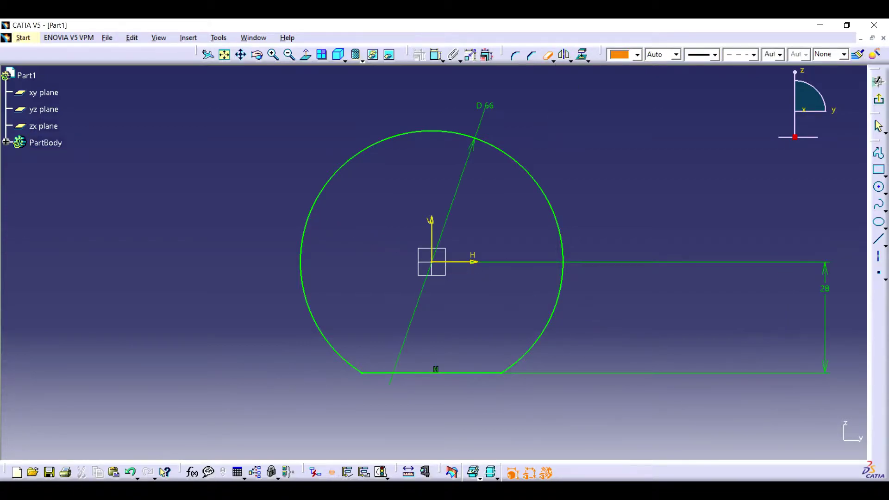
click(877, 82)
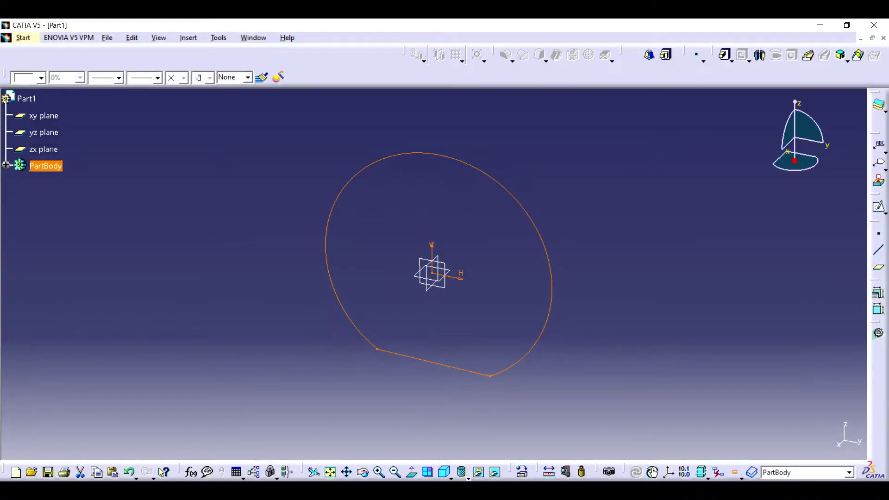
- Pad the profile 3cm and chamfer the front face edge 0.1cm at 45deg
click(633, 55)
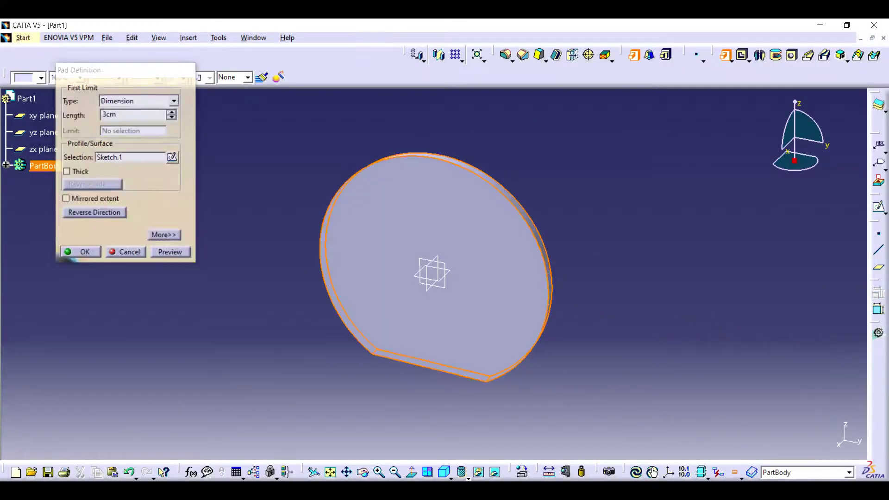
key(super)
key(super)
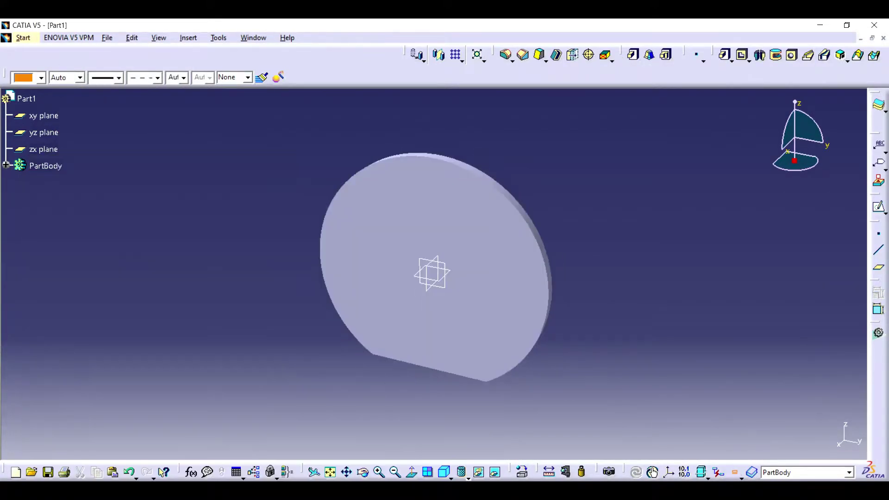
click(45, 166)
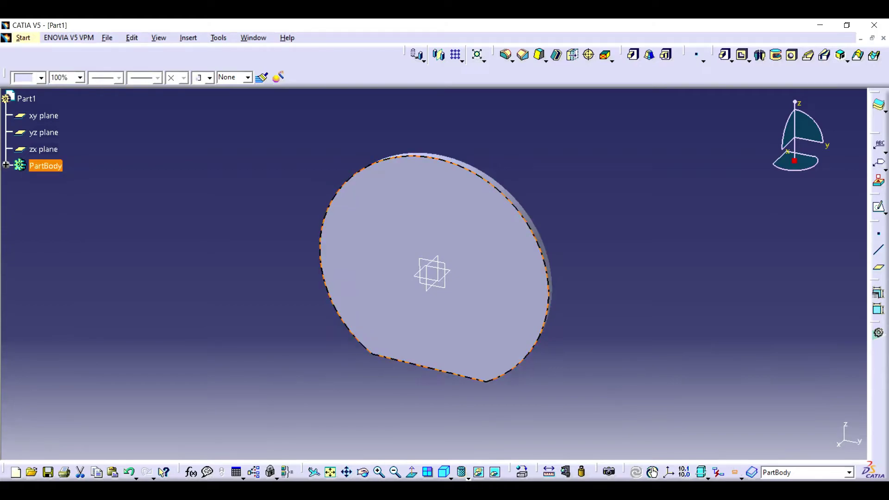
click(523, 55)
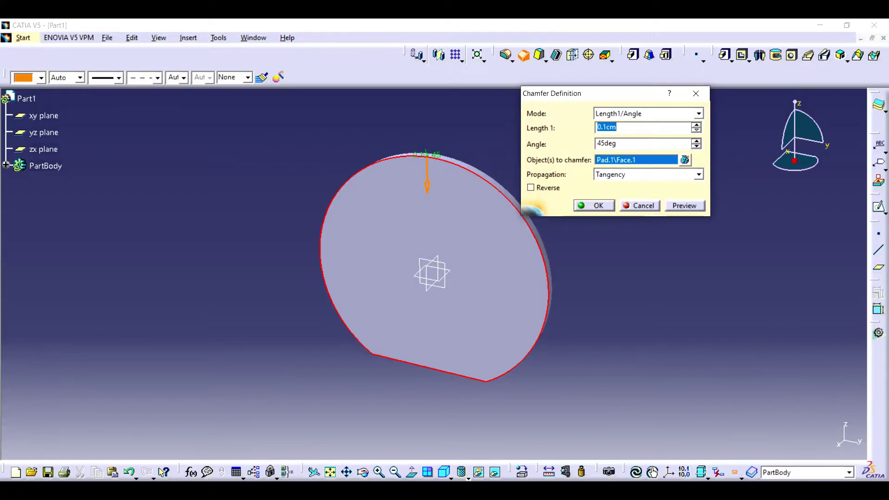
key(Return)
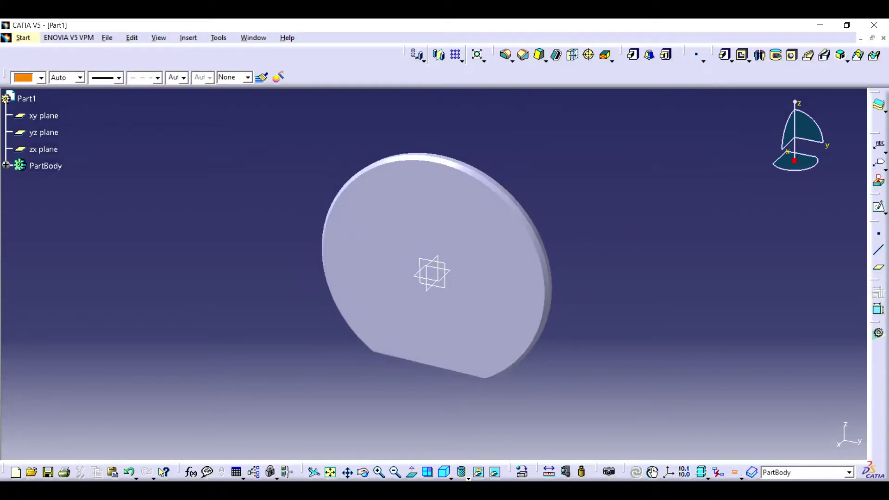
key(ctrl+z)
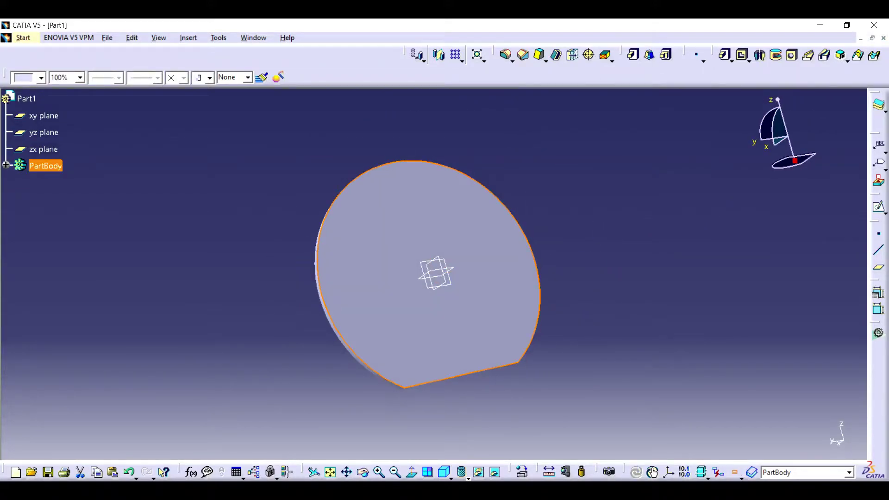
- Sketch an origin-centred circle of diameter 65 on the disc face
click(878, 206)
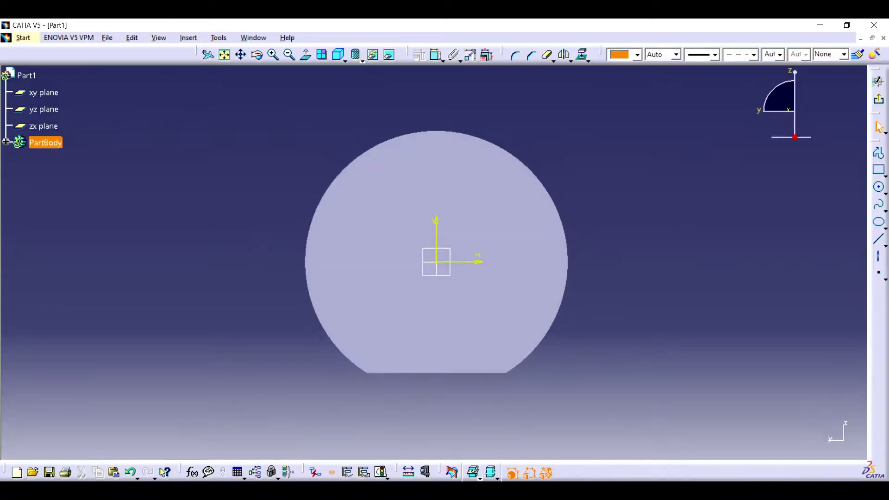
click(878, 188)
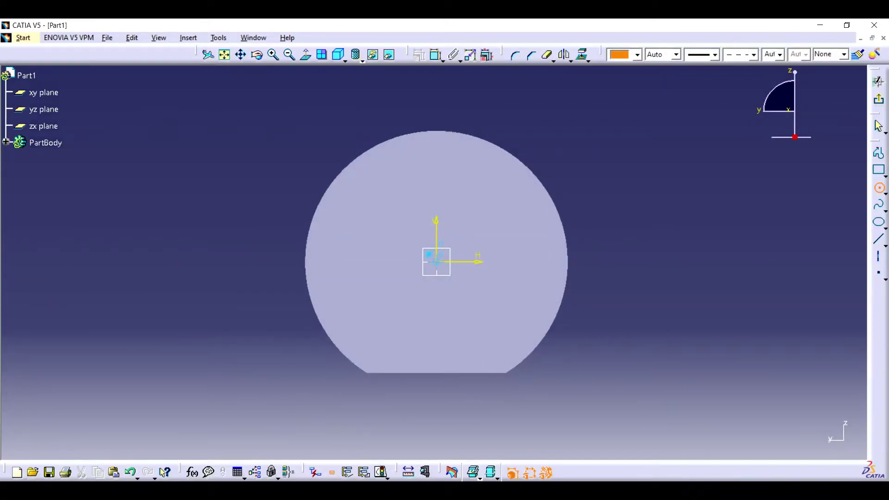
click(436, 262)
click(545, 261)
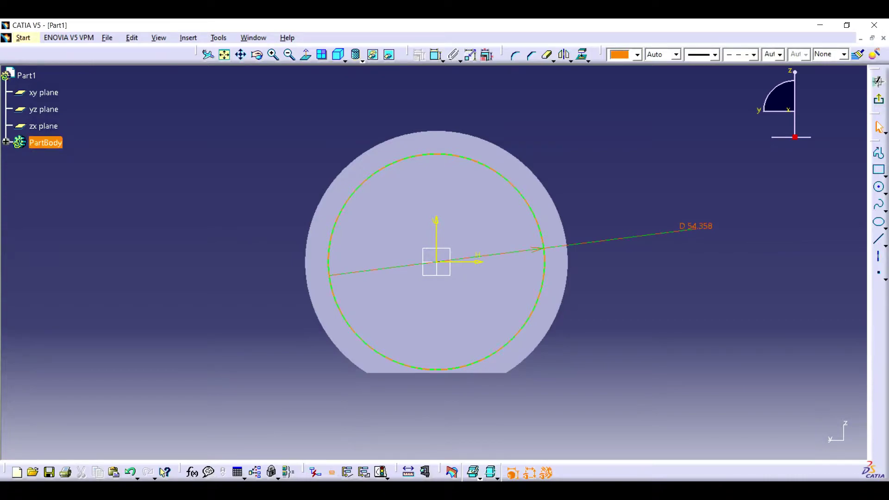
double_click(694, 227)
text(36)
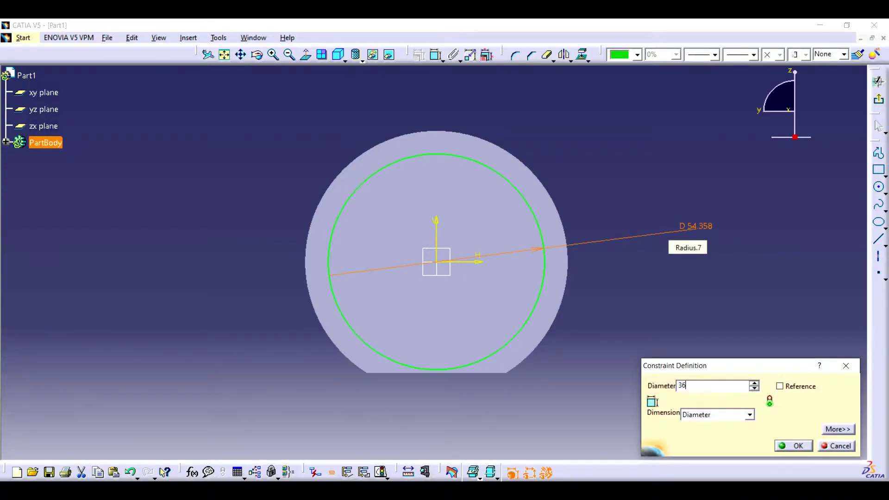
key(Return)
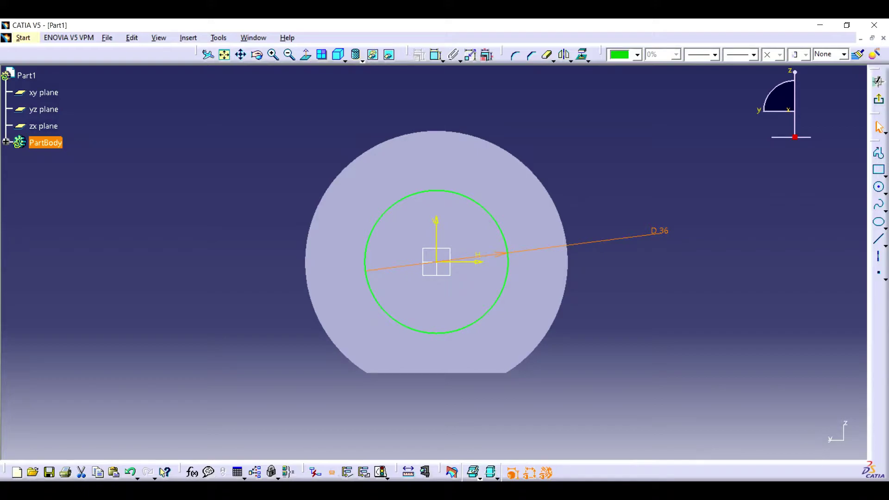
double_click(659, 231)
text(65)
key(Return)
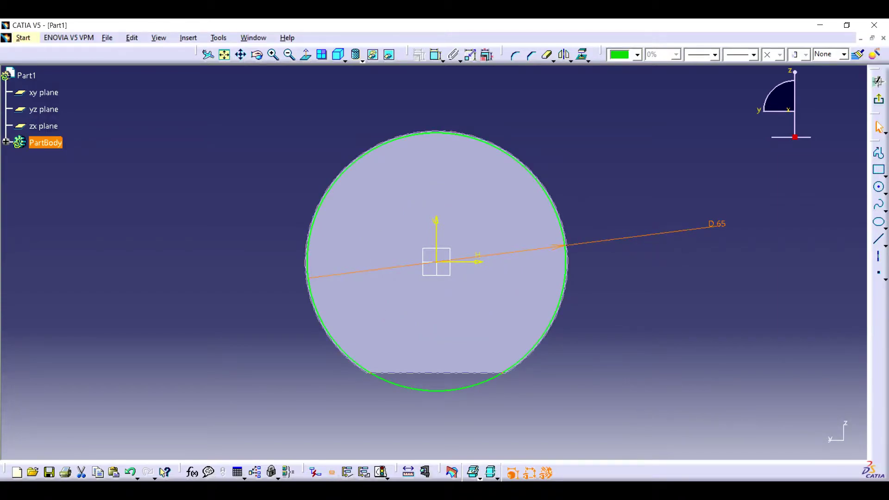
- Project the disc's outline and keep its flat bottom edge as a standard line
click(187, 38)
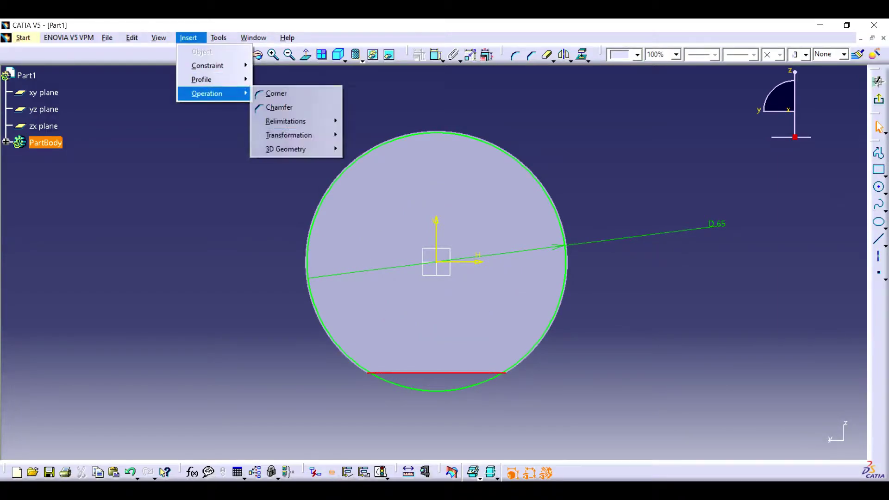
click(386, 148)
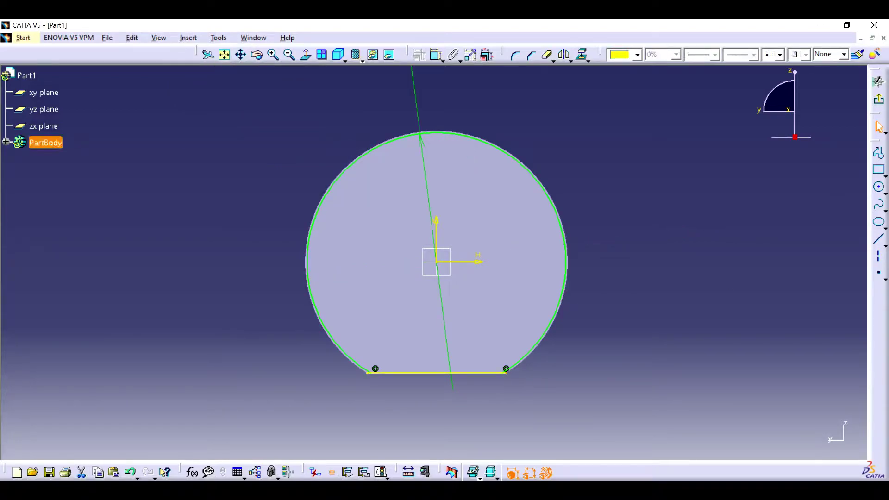
click(273, 55)
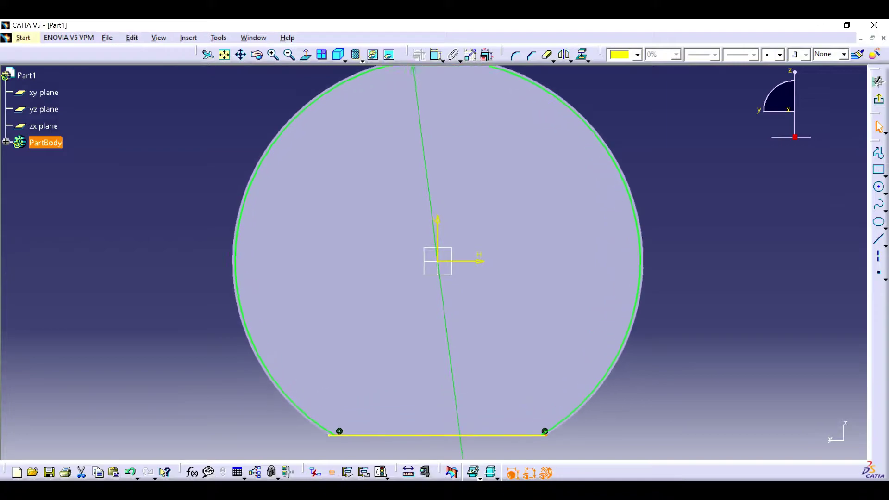
middle_drag(444, 324, 445, 81)
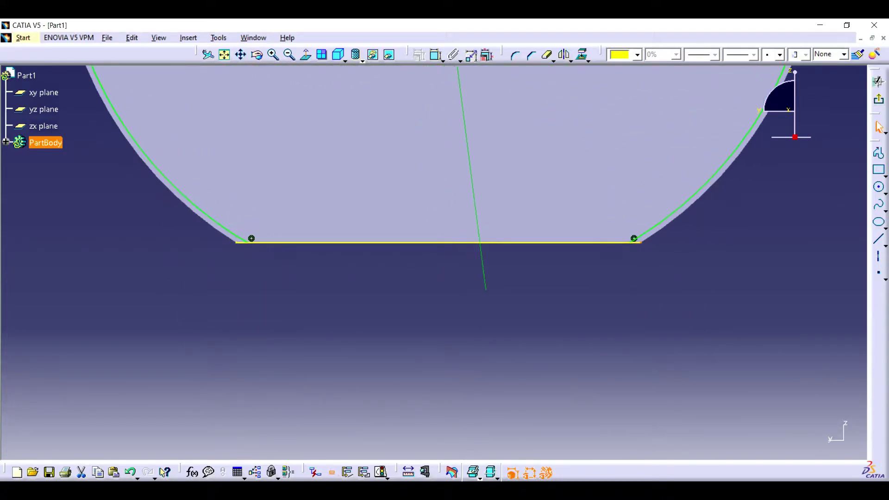
click(349, 242)
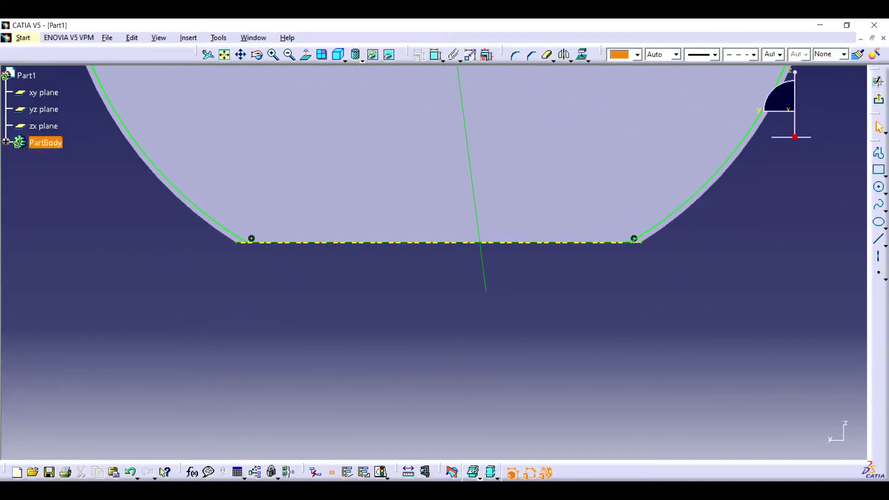
click(547, 55)
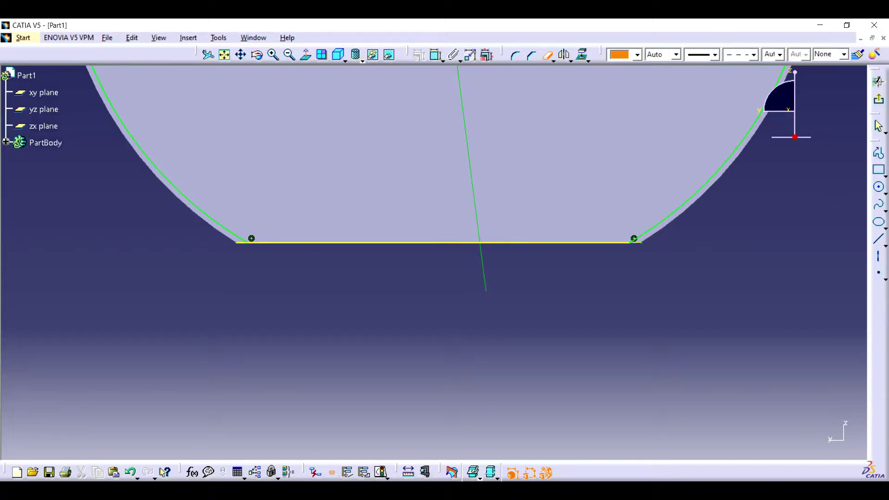
key(ctrl+z)
- Pad Sketch.2 3cm as a second solid layer on the disc
click(878, 79)
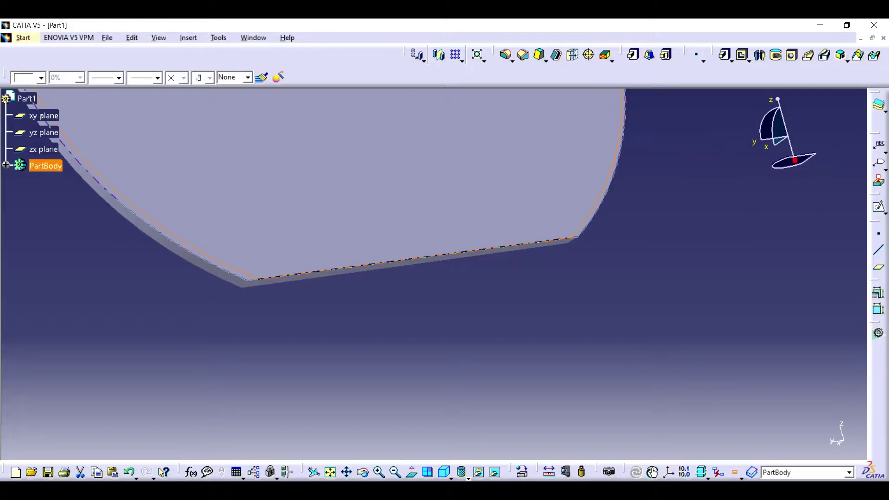
click(633, 55)
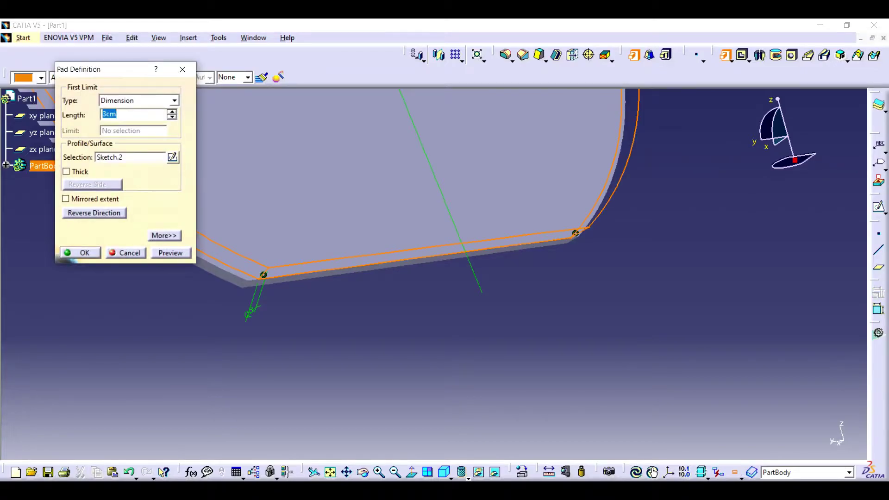
key(Return)
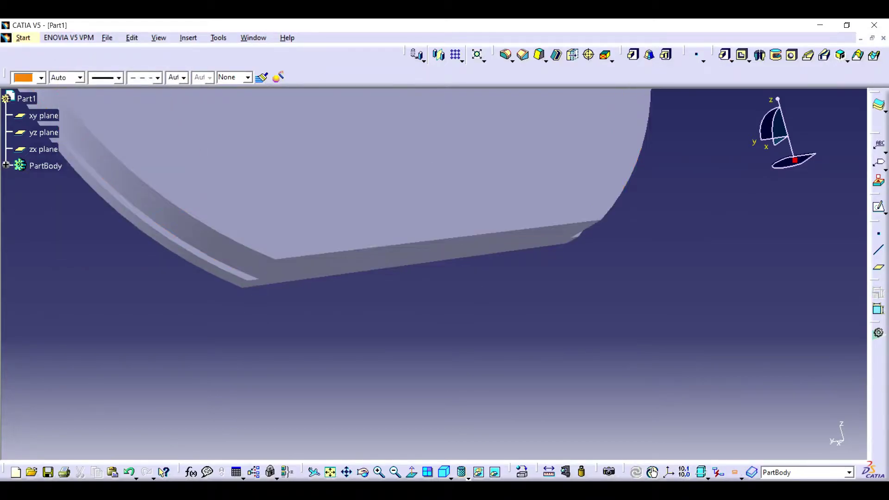
mouse_move(364, 472)
mouse_down()
mouse_move(355, 132)
mouse_move(468, 115)
mouse_move(432, 268)
mouse_move(585, 214)
mouse_move(552, 161)
mouse_move(476, 149)
mouse_move(458, 159)
mouse_move(510, 123)
mouse_move(367, 160)
mouse_up()
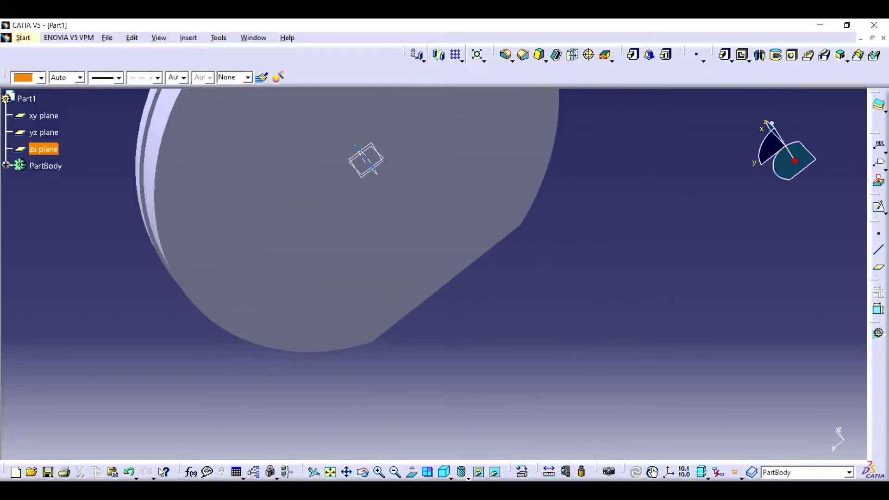
middle_drag(366, 159, 430, 216)
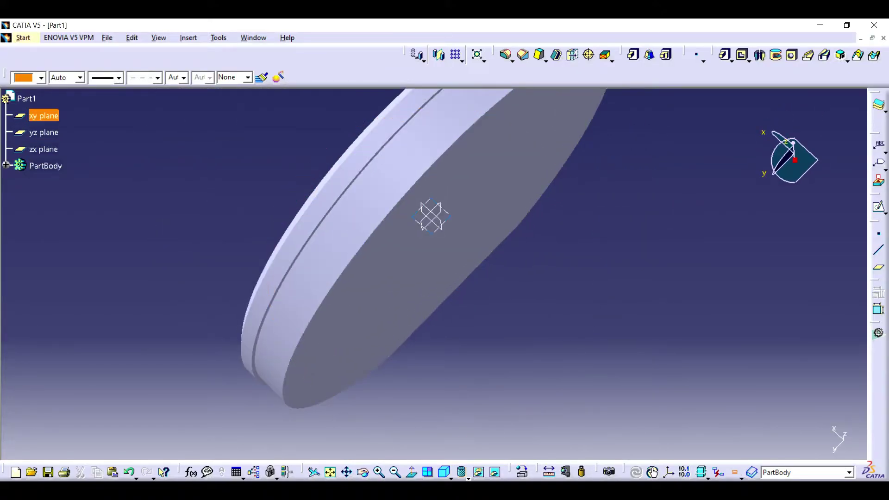
- Sketch a small circle on the xy plane positioned 2.5 from the disc's edge
click(878, 208)
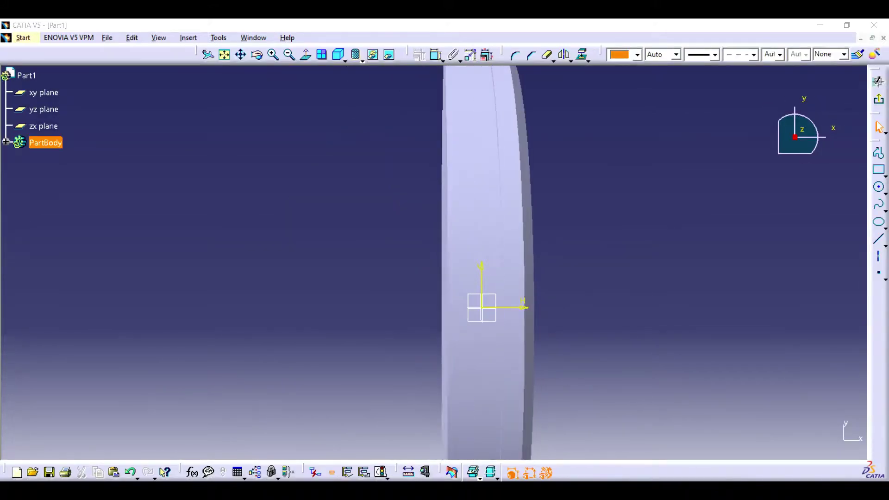
key(super)
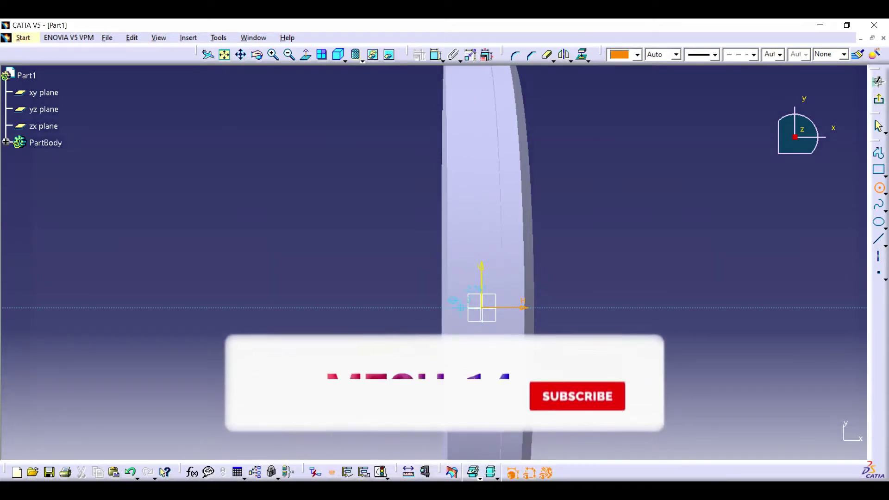
key(Escape)
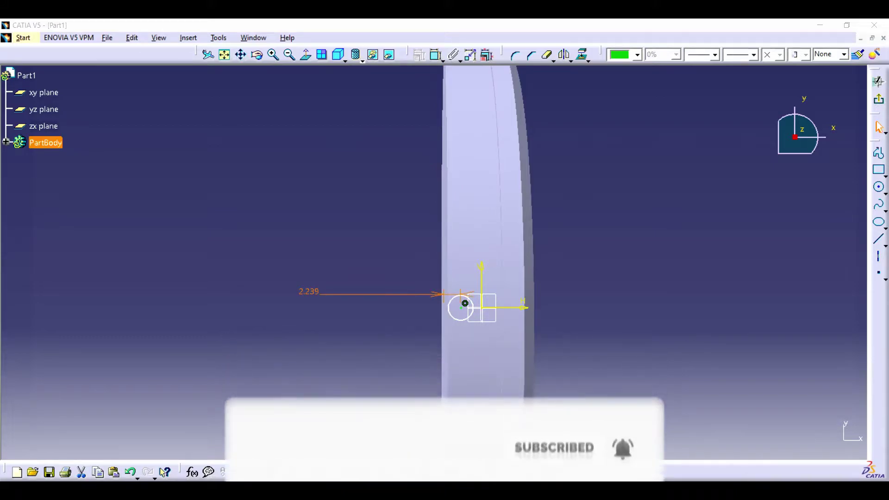
double_click(309, 292)
text(2.5)
key(Return)
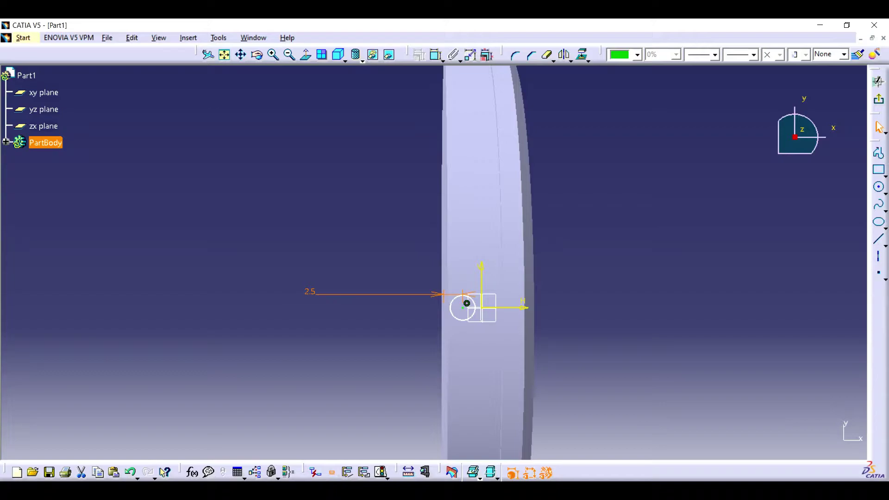
click(879, 100)
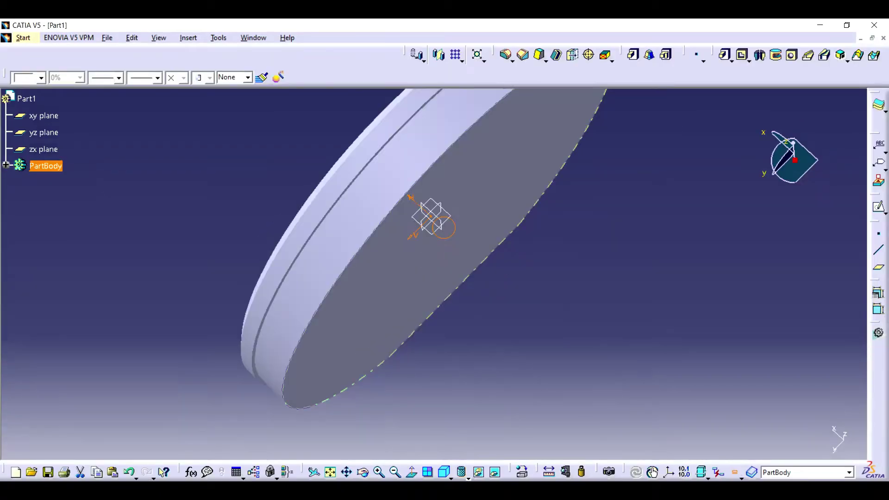
- Set the rim circle's diameter to 2
double_click(443, 227)
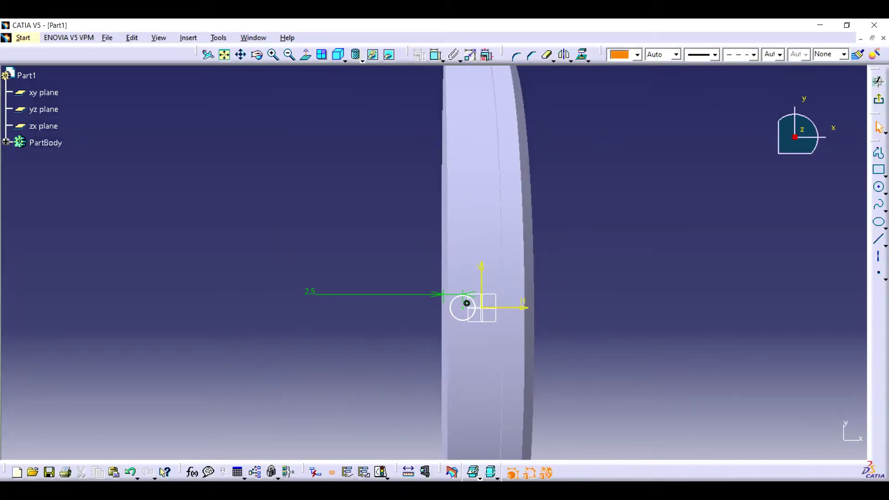
click(467, 303)
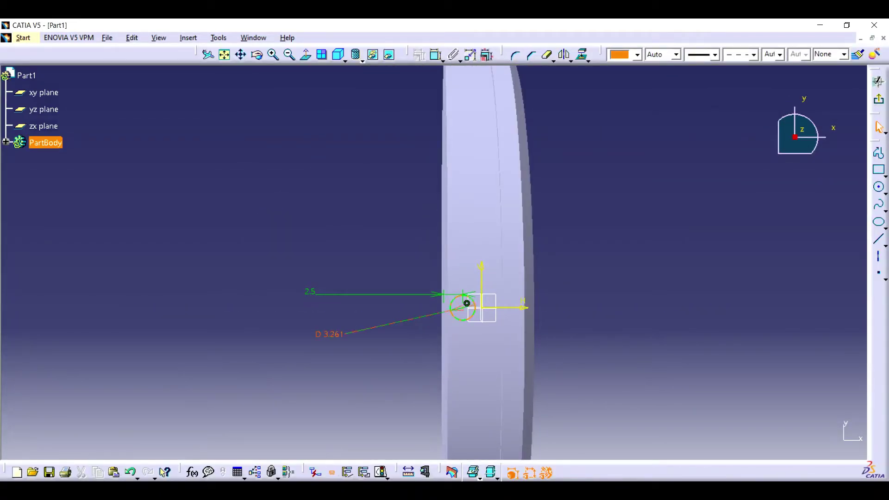
double_click(466, 303)
text(2)
key(Return)
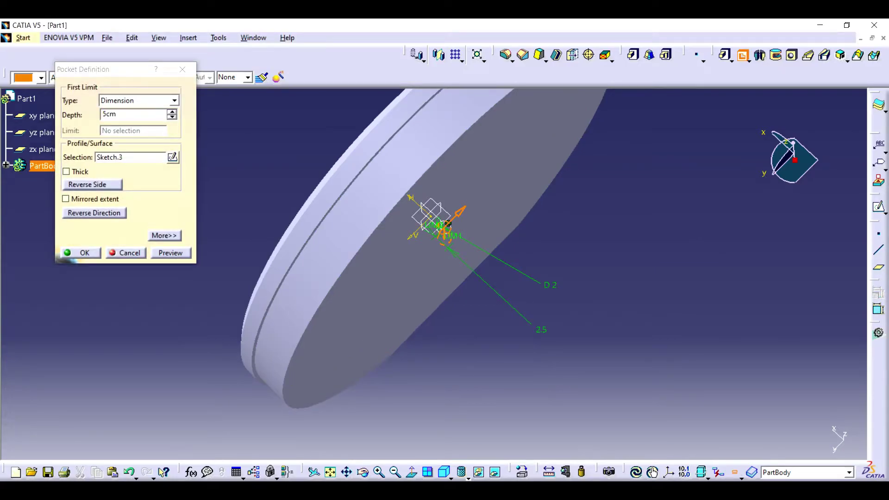
- Pocket the circle with limits -44cm and 27.5cm to cut the rim hole
drag(448, 224, 448, 224)
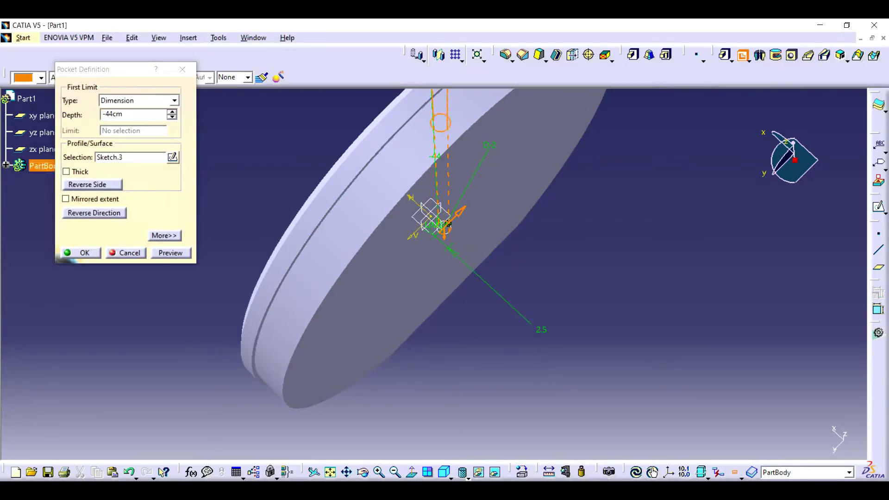
middle_drag(448, 224, 473, 233)
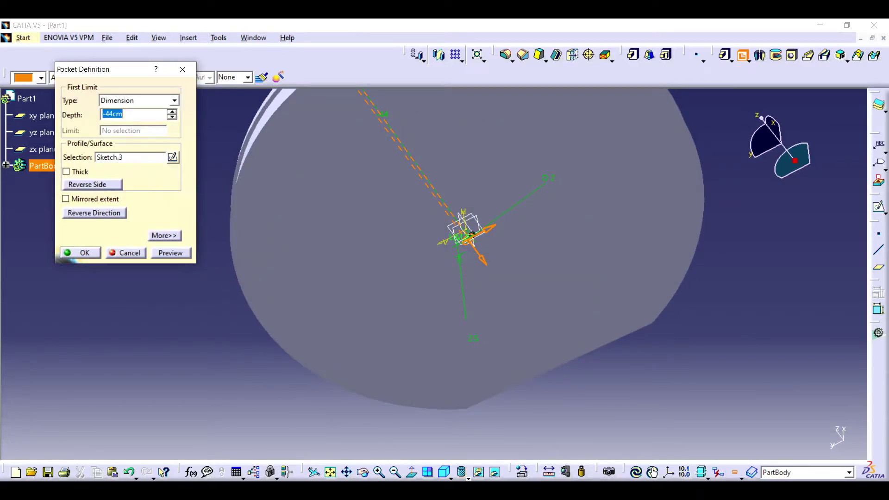
click(164, 235)
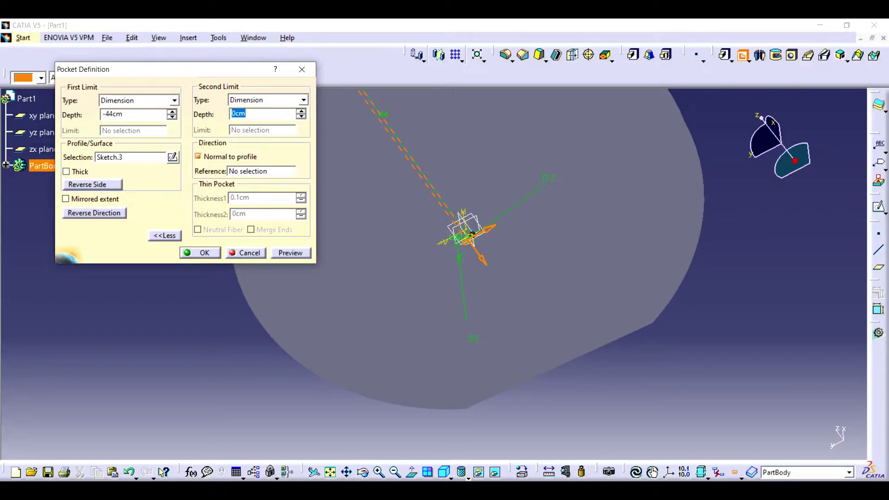
key(Return)
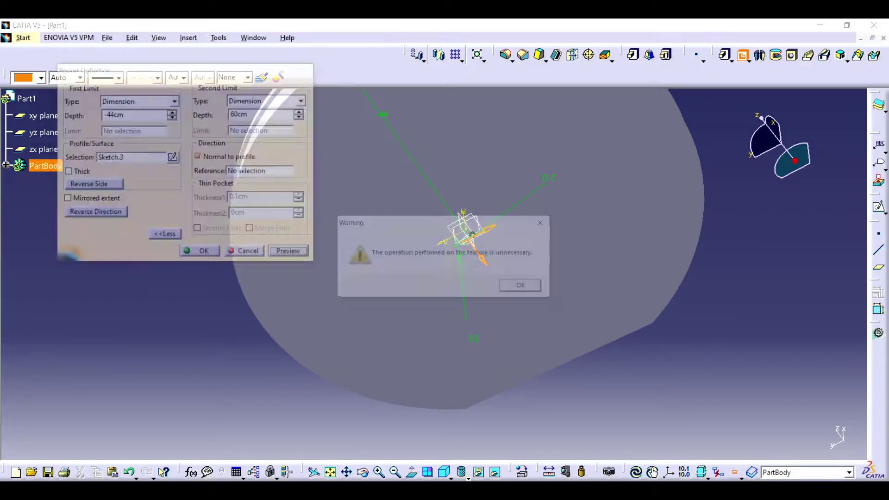
key(Return)
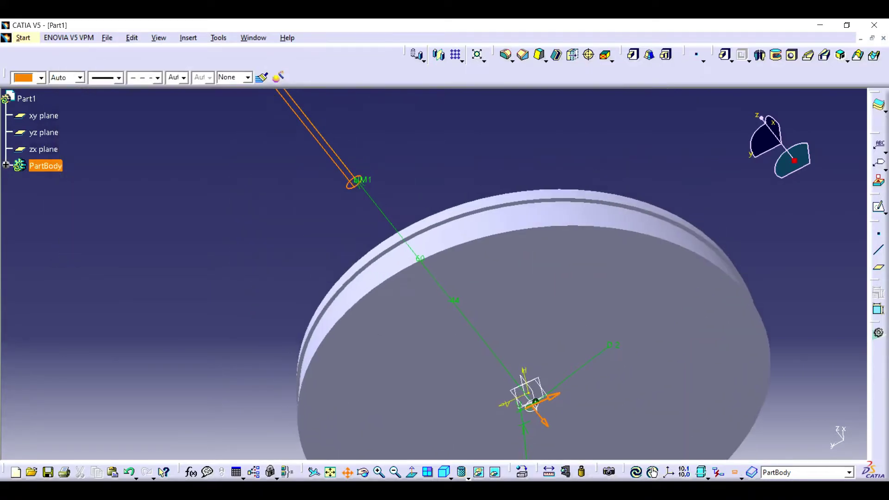
key(Tab)
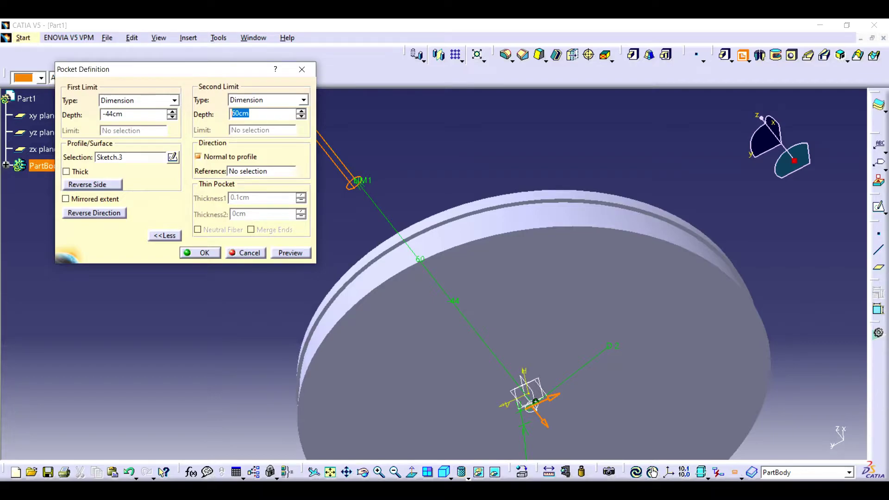
text(27.5)
key(Return)
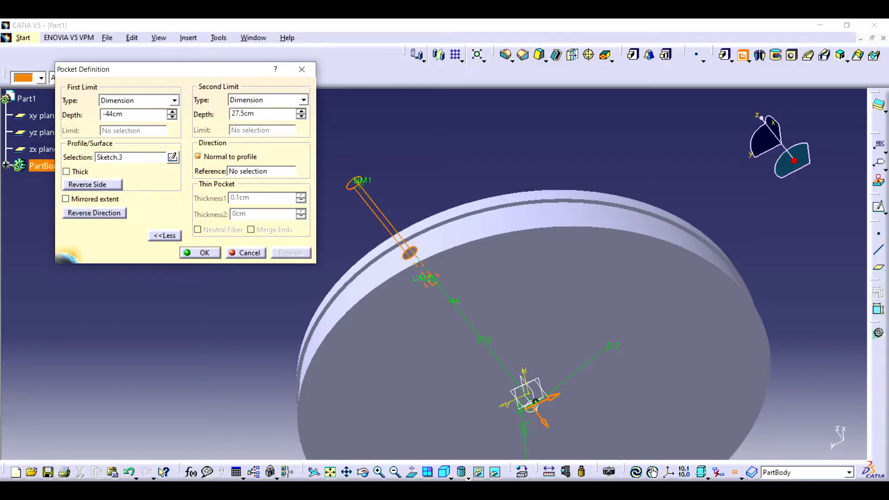
key(Return)
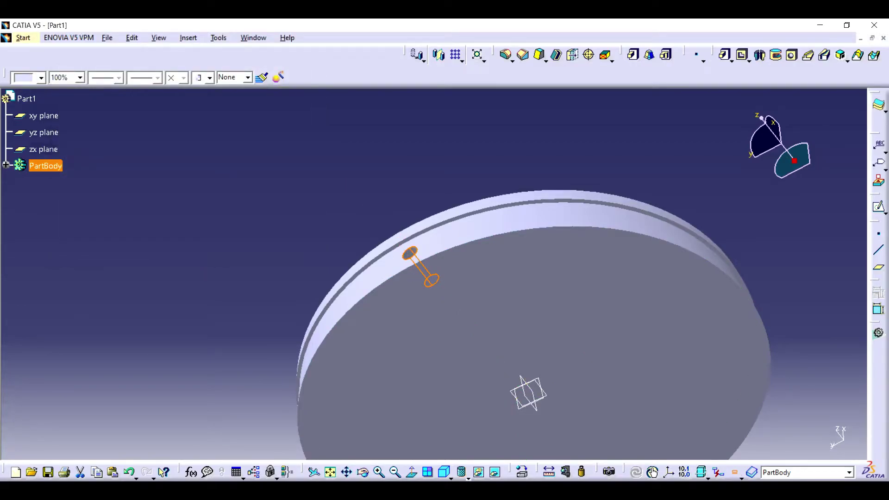
- Switch to Wireframe and Surface Design and select the rim hole's inner face
click(23, 38)
key(Return)
click(544, 56)
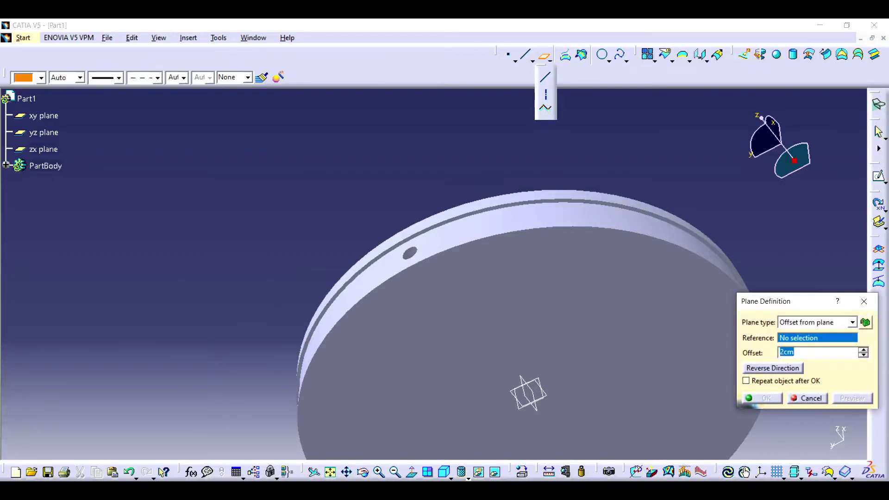
click(546, 94)
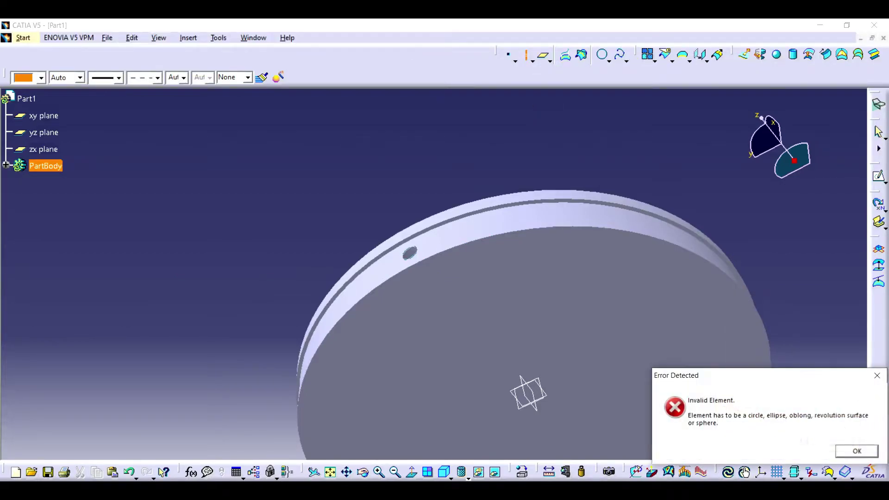
key(Return)
key(Escape)
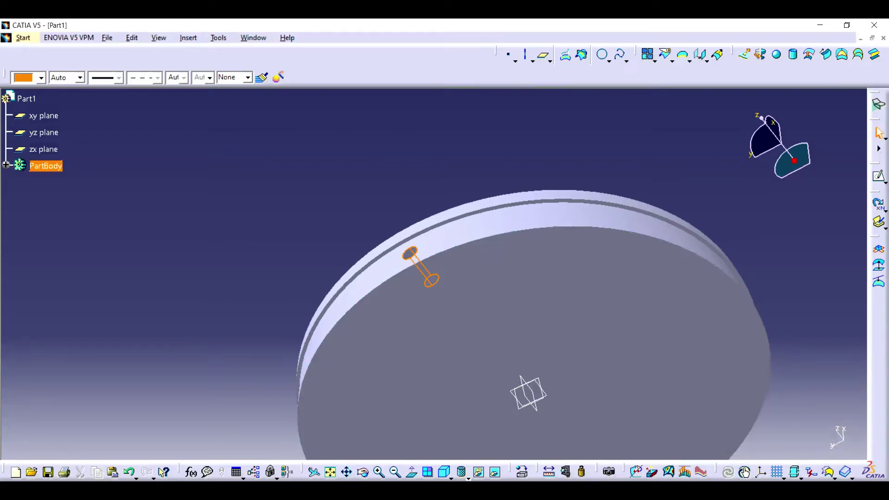
drag(363, 472, 366, 354)
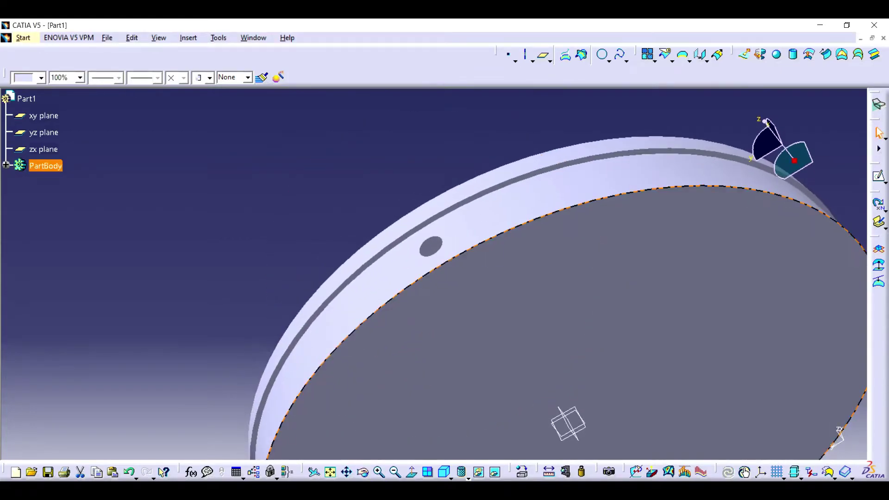
click(430, 246)
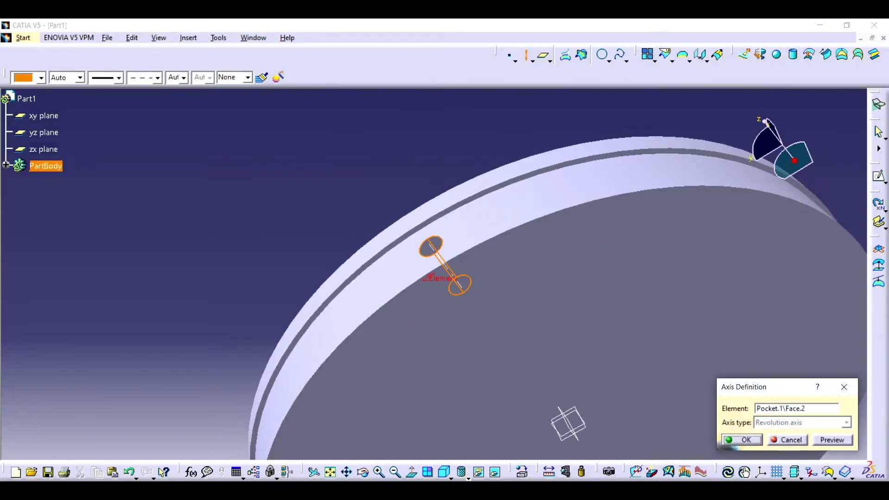
- Create a point at the hole edge and an axis through the hole
click(742, 438)
click(238, 161)
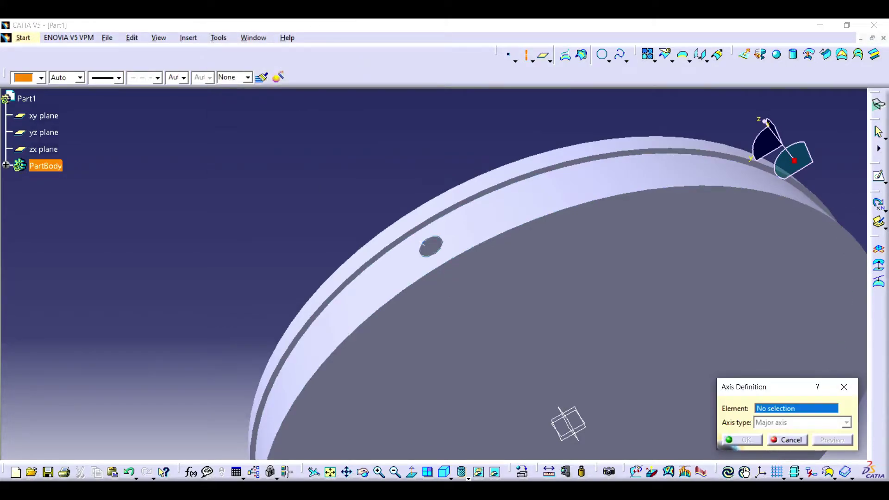
click(430, 245)
click(742, 439)
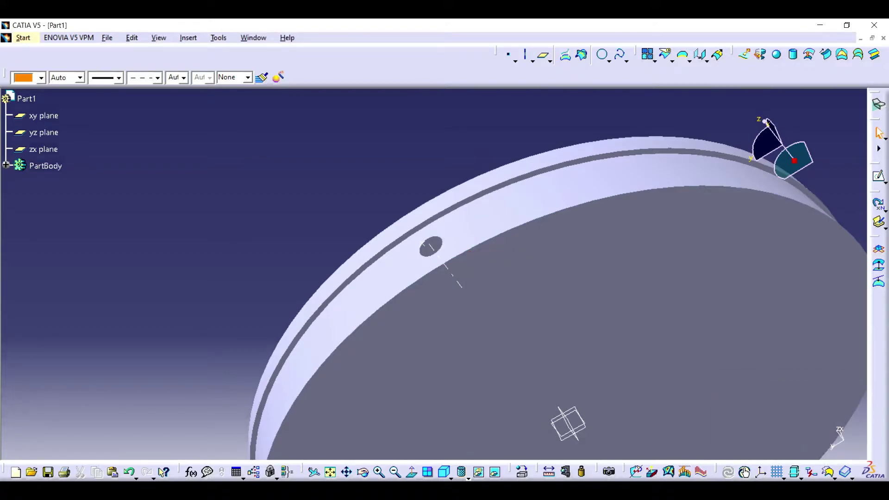
- Define a helix starting at Point.1 along Axis.1
click(620, 54)
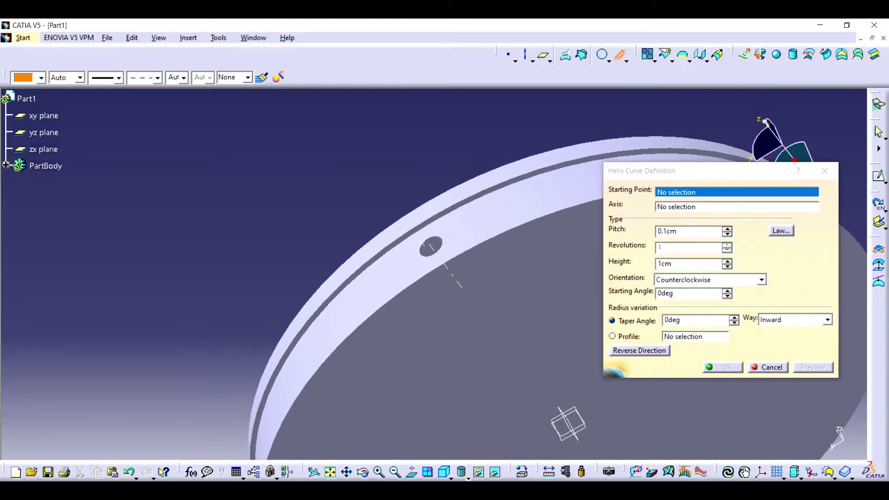
right_click(455, 248)
click(490, 255)
click(430, 245)
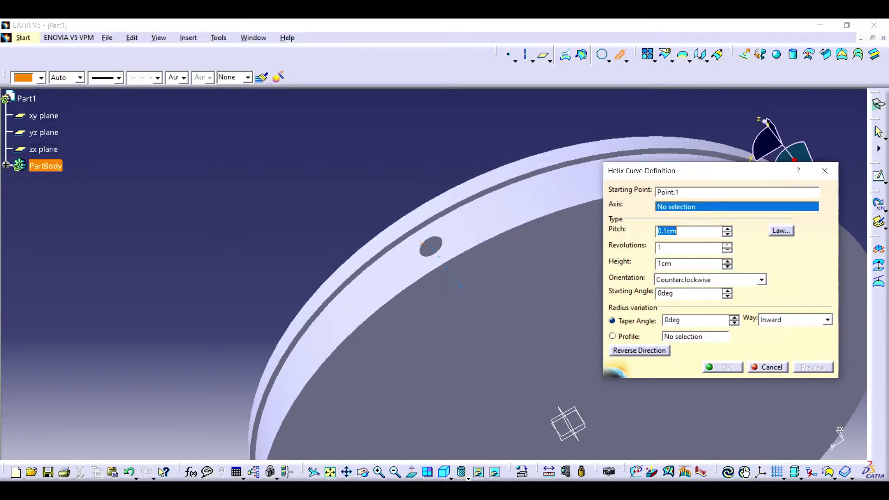
click(447, 266)
- Give the helix 5cm height and 0.5cm pitch, reverse its direction, and create it
key(Tab)
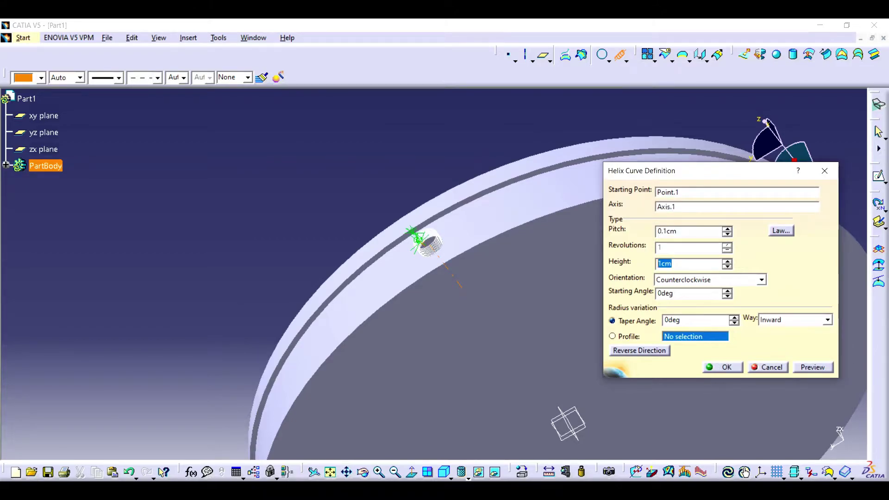
text(5)
key(shift+Tab)
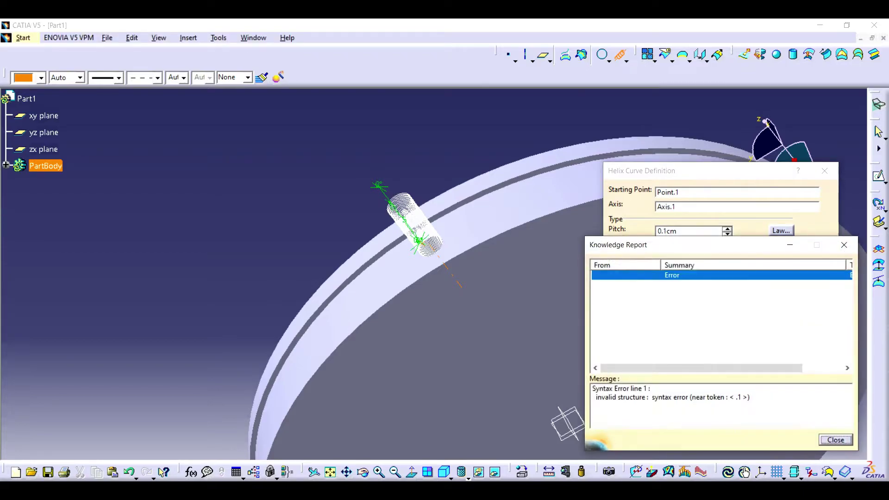
key(Return)
text(0.5)
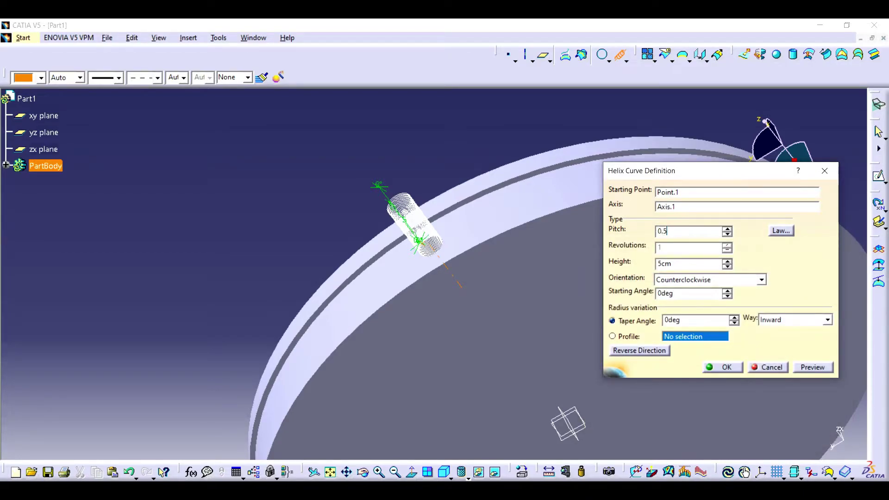
click(638, 350)
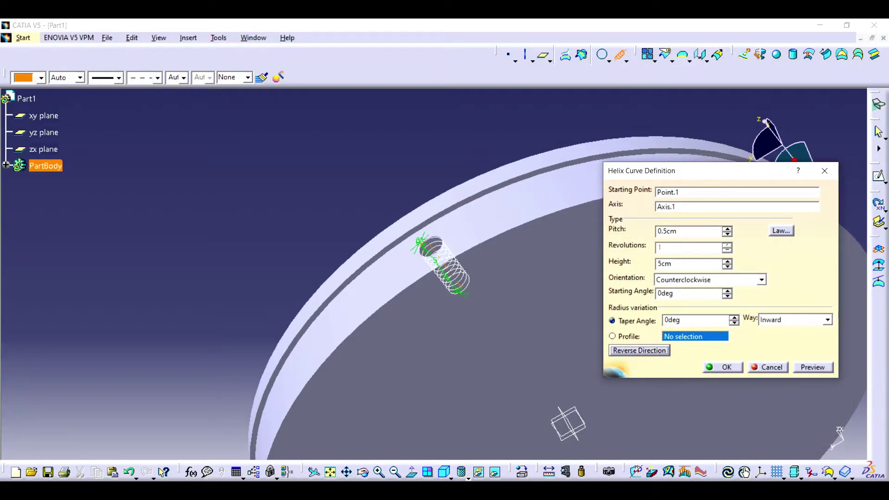
click(722, 367)
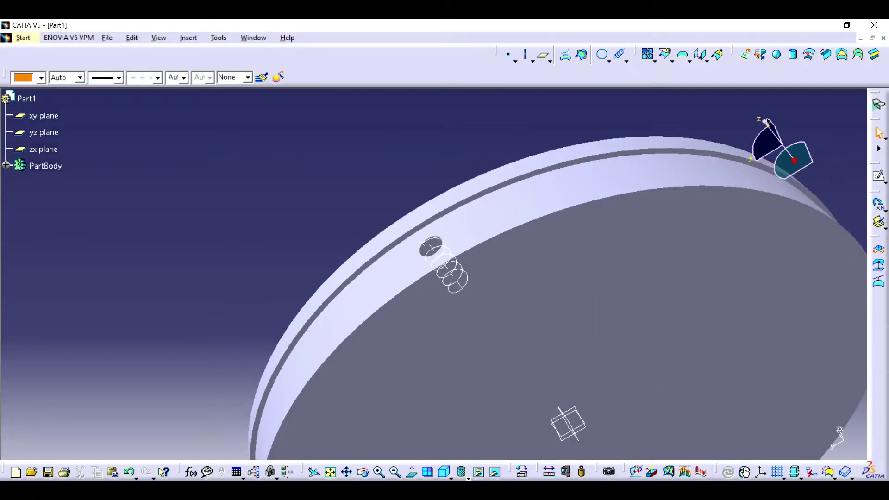
click(44, 149)
ctrl+click(45, 166)
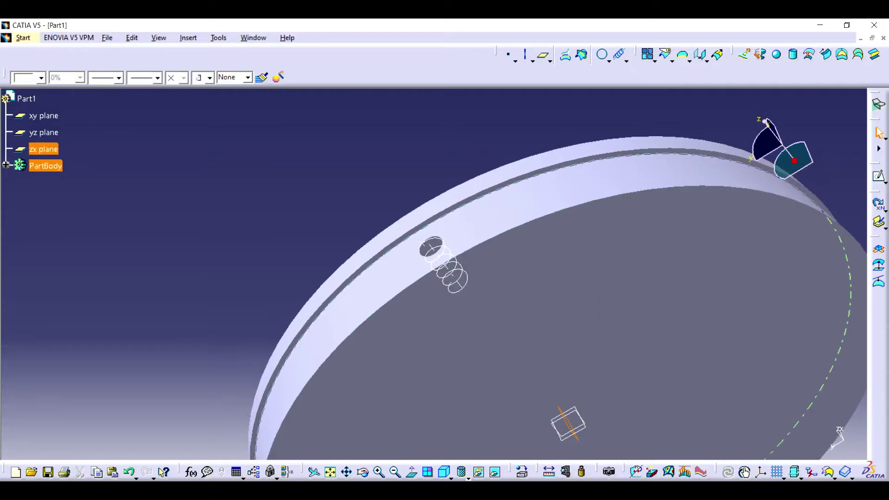
- Create a plane parallel to the zx plane through Point.1
click(543, 56)
click(422, 243)
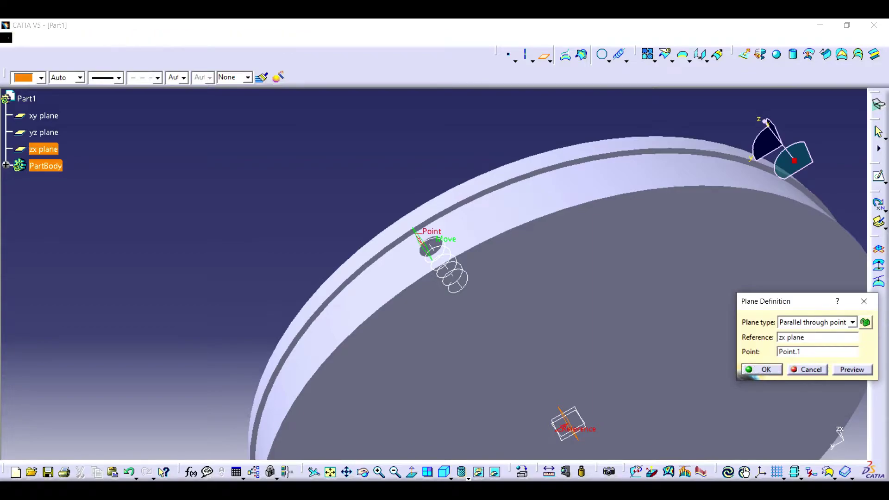
key(Escape)
key(super)
key(super)
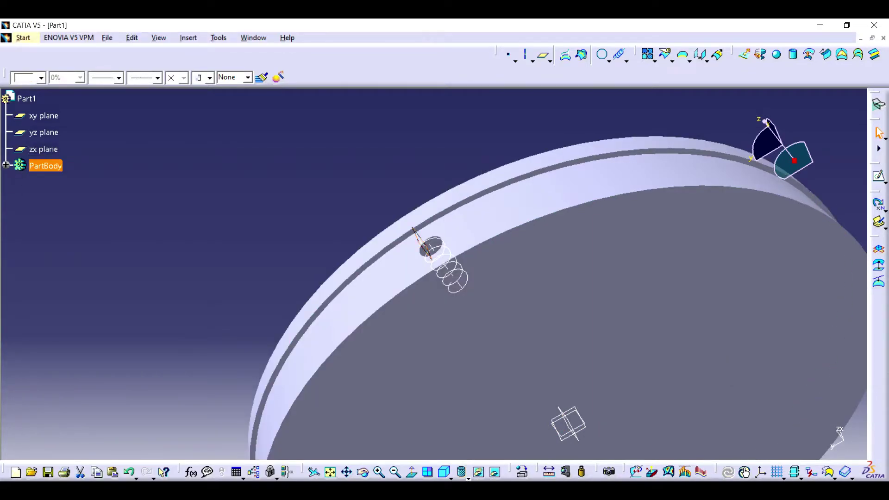
- Sketch a circle on the new plane with a 0.4cm diameter
click(878, 176)
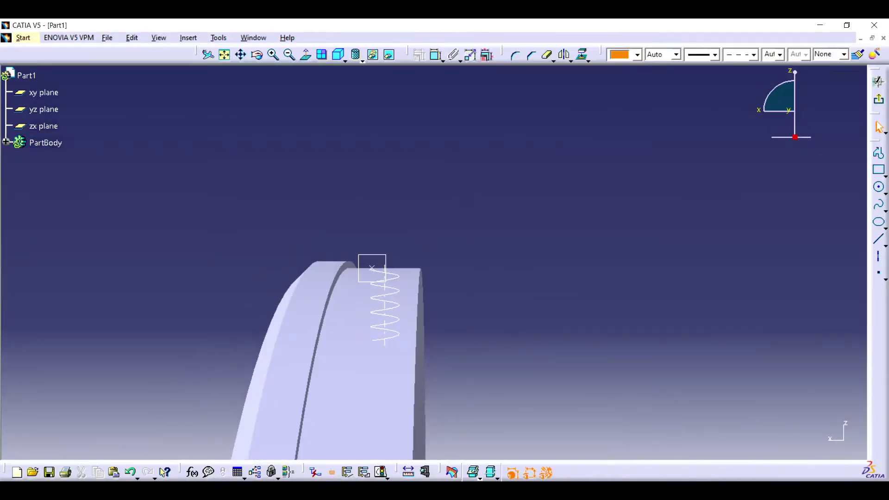
click(477, 281)
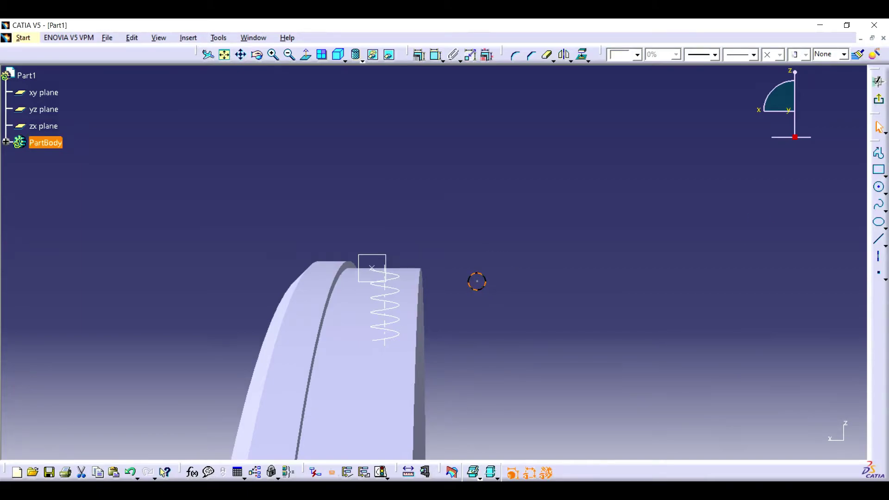
click(648, 246)
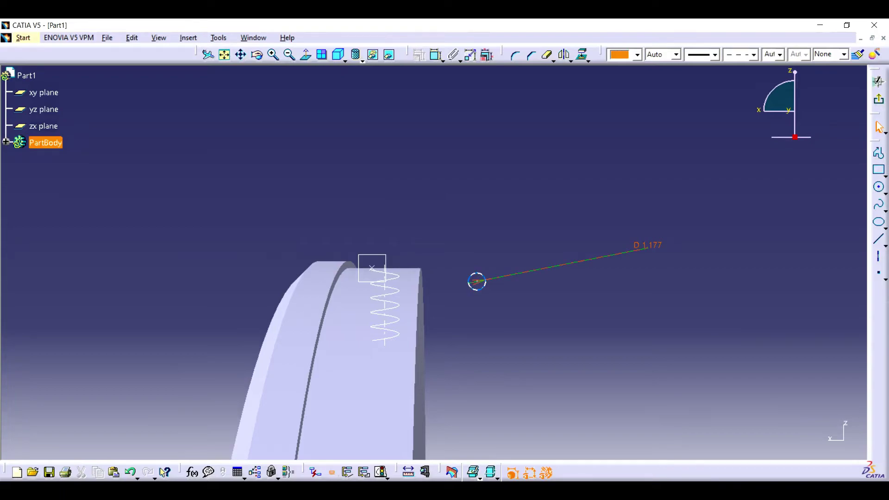
double_click(648, 246)
text(0.4cm)
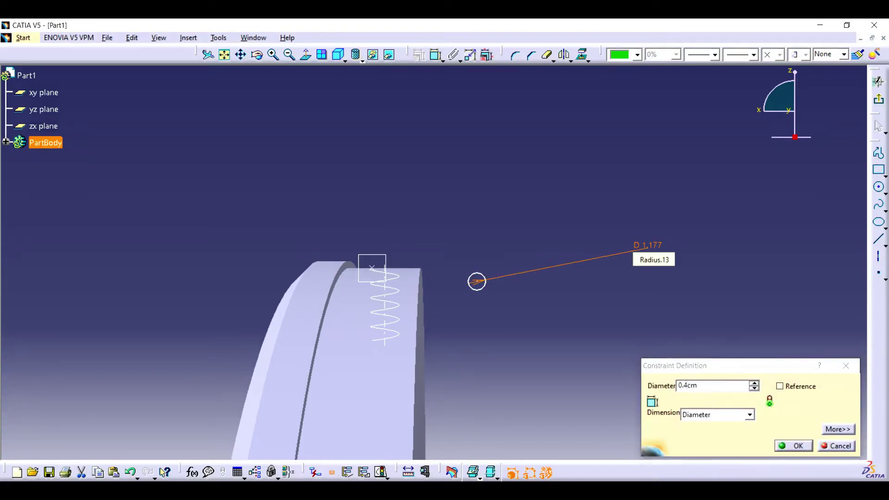
key(Return)
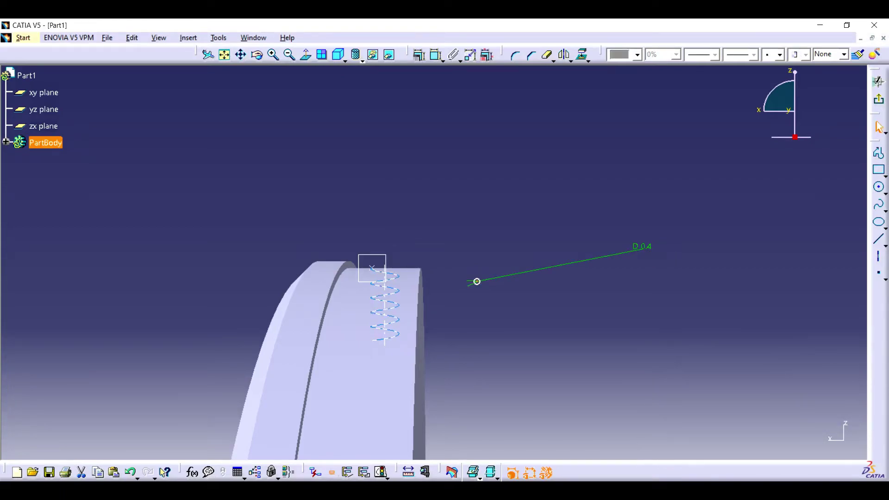
- Make the circle centre coincide with the helix start point and exit the sketch
ctrl+click(372, 268)
click(418, 54)
click(828, 103)
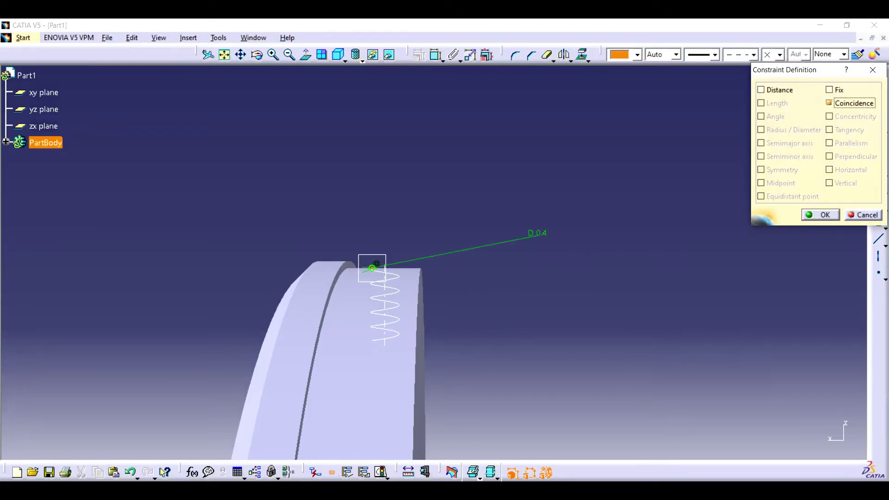
click(820, 215)
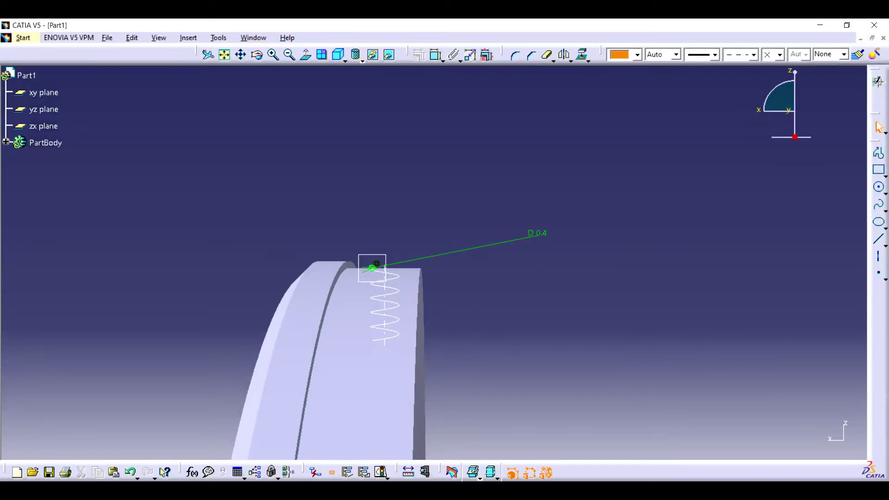
click(208, 54)
click(23, 38)
- In Part Design, create Slot.1 sweeping Sketch.4 along Helix.1
click(209, 65)
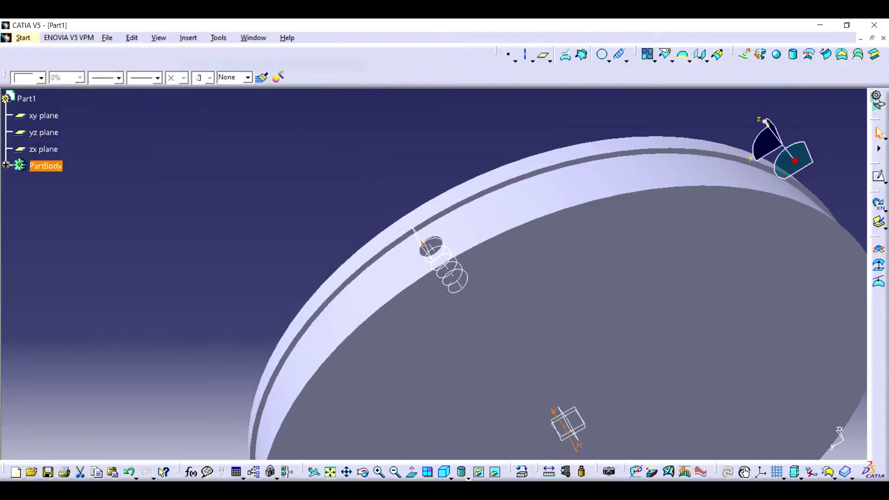
click(589, 54)
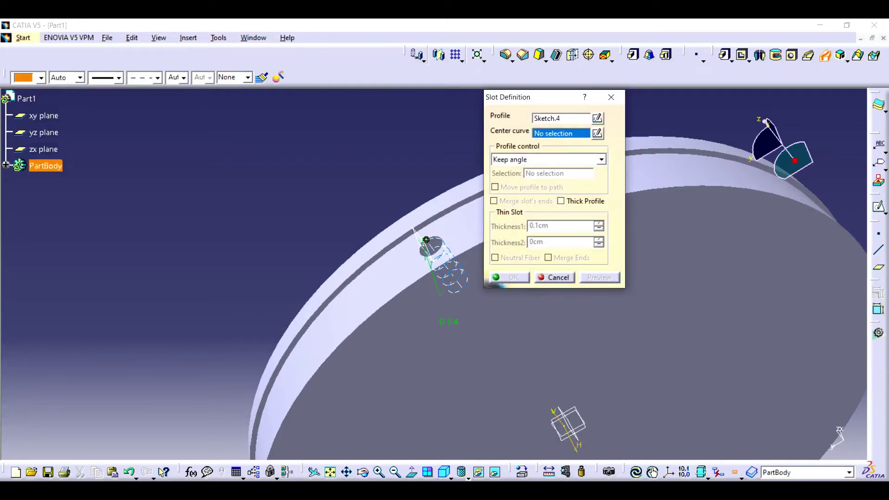
click(426, 240)
click(509, 276)
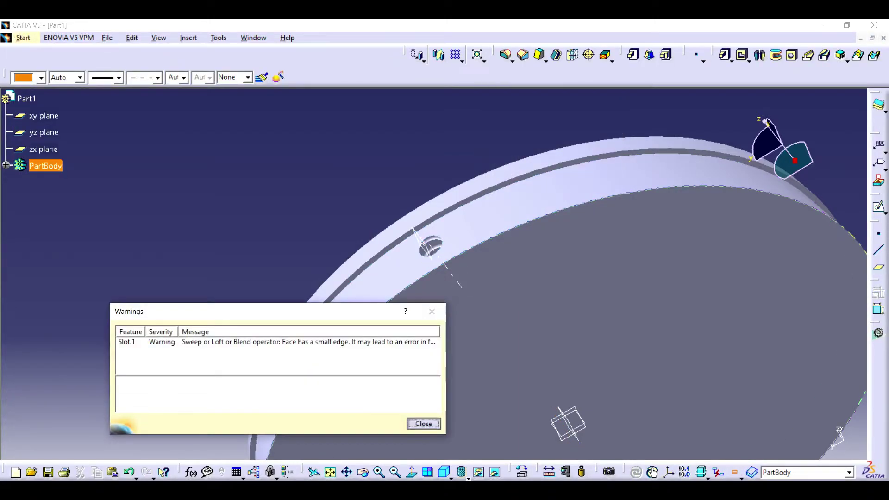
click(423, 423)
- Select Sketch.4, Slot.1, Plane.1 and Pocket.1 for a circular pattern
right_click(435, 253)
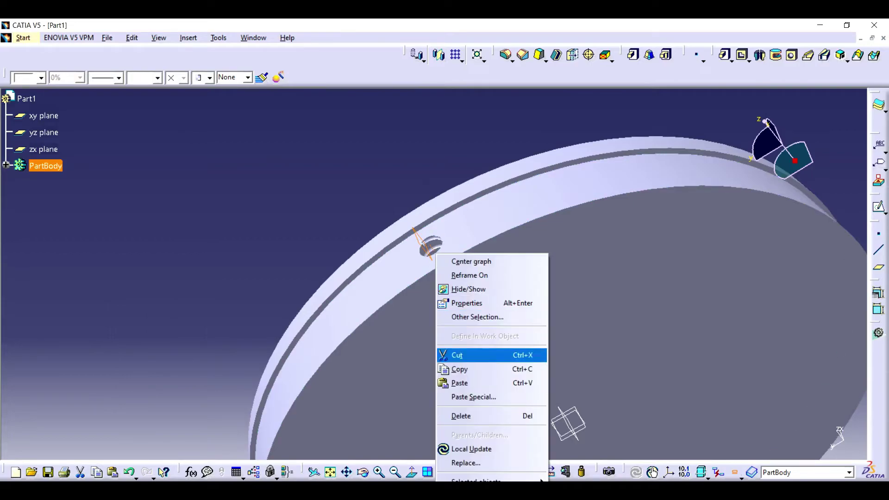
key(Escape)
click(6, 165)
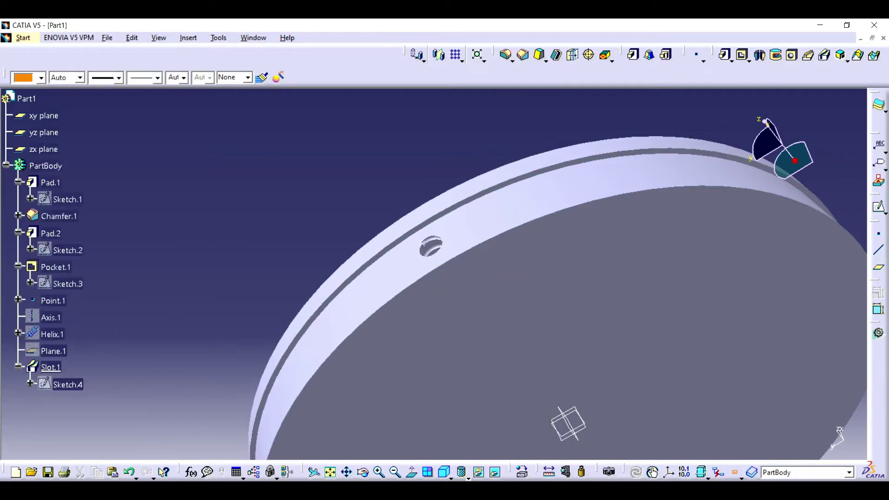
click(67, 384)
ctrl+click(51, 367)
ctrl+click(53, 351)
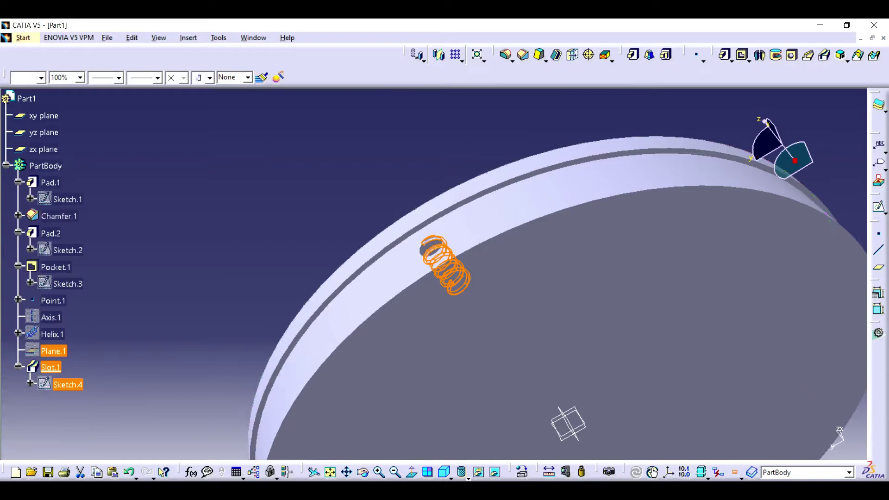
ctrl+click(56, 266)
click(482, 60)
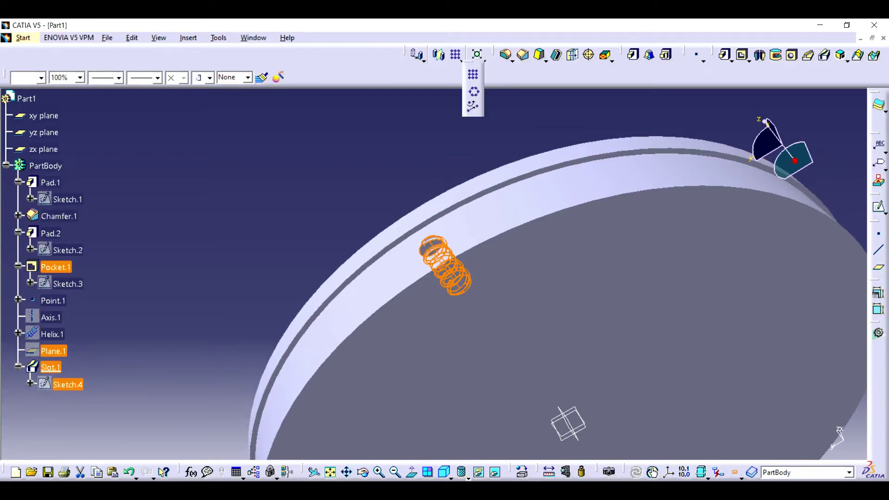
click(473, 92)
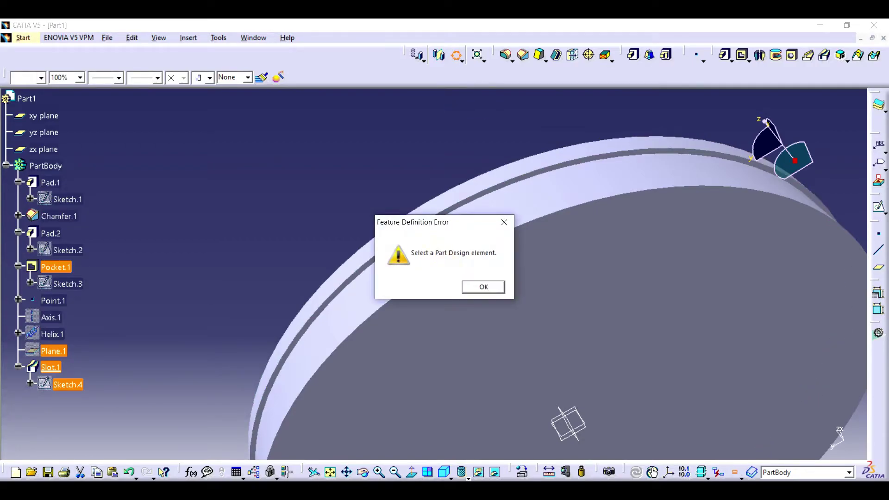
- Try a 30° circular pattern referenced on the disc face, then cancel it after errors
key(Return)
key(Return)
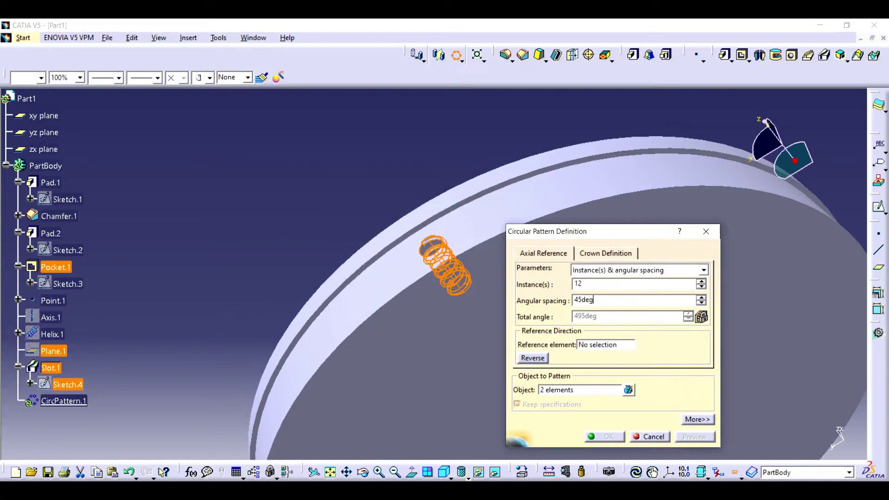
double_click(593, 299)
text(30)
click(606, 344)
click(440, 352)
click(604, 437)
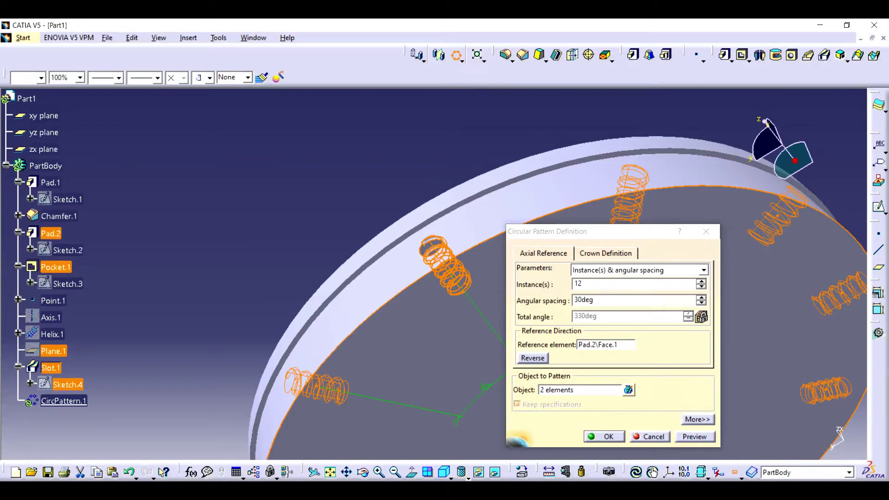
key(Return)
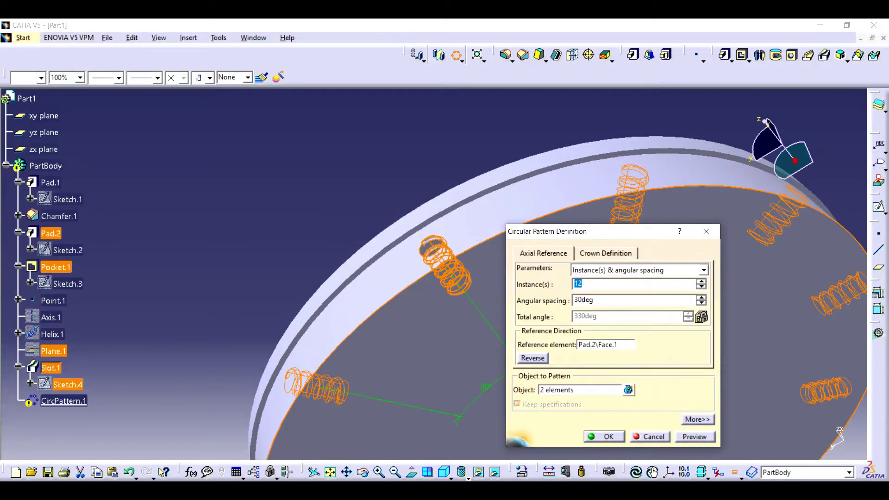
key(Return)
key(Return)
click(706, 231)
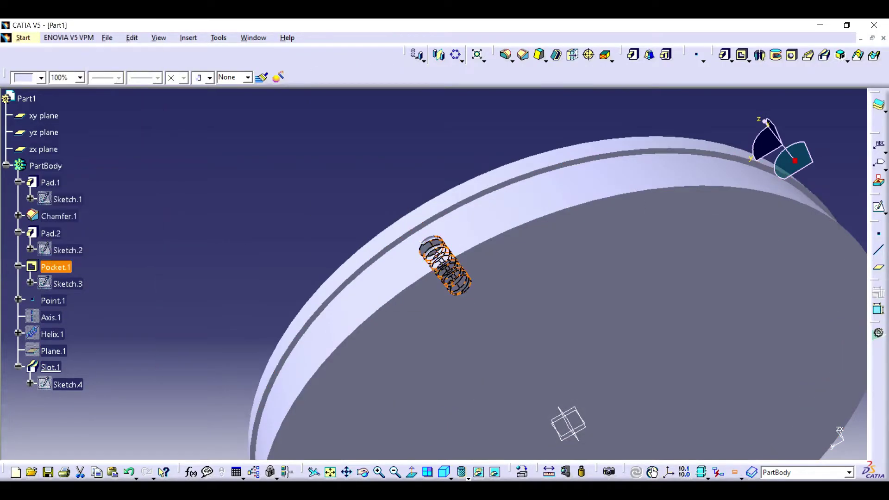
- Pattern the Pocket.1 rim hole twelve times at 30° spacing around the disc
click(456, 55)
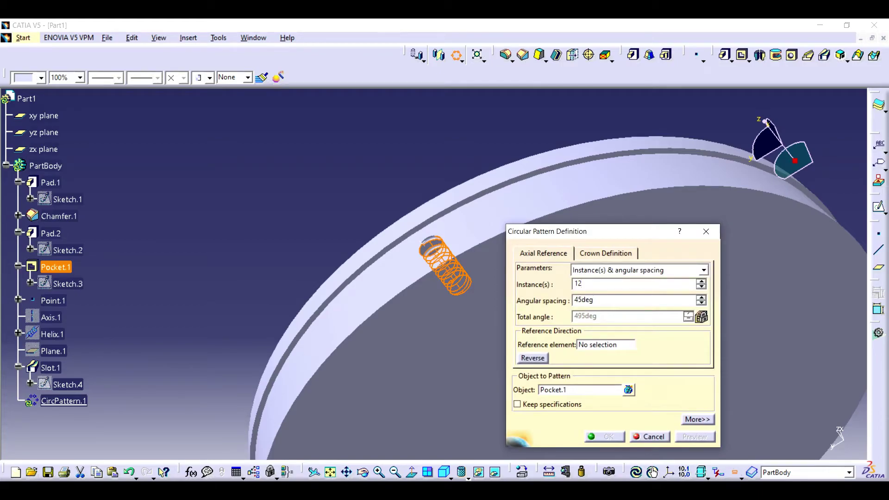
double_click(588, 300)
text(30)
click(605, 345)
click(631, 208)
click(604, 437)
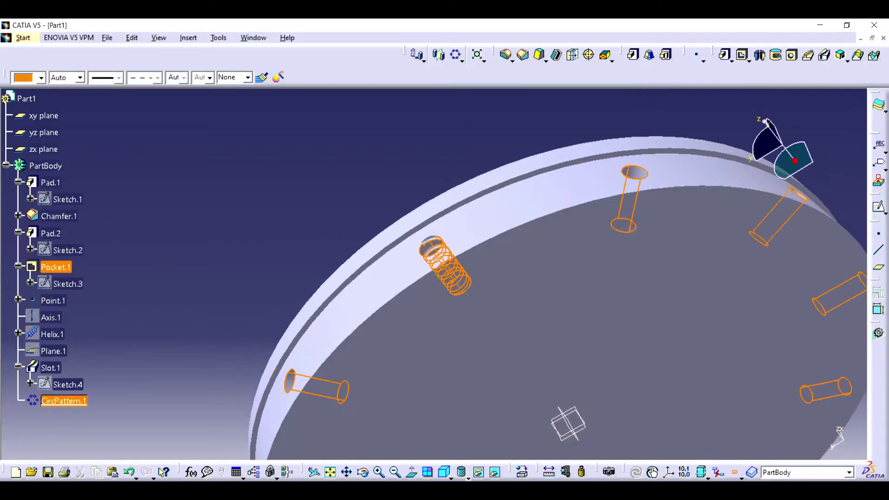
- Pattern Slot.1 twelve times around the disc using a Pad.2 face as reference
click(50, 368)
click(456, 56)
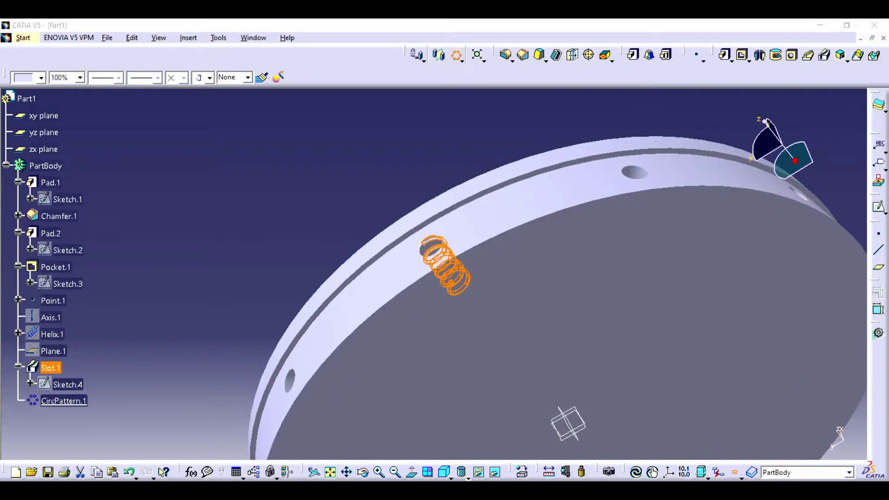
click(605, 344)
click(631, 208)
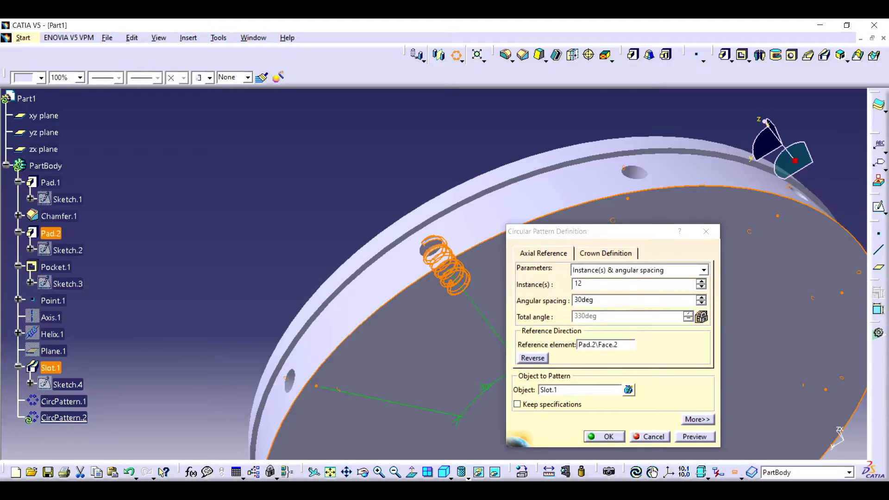
click(603, 436)
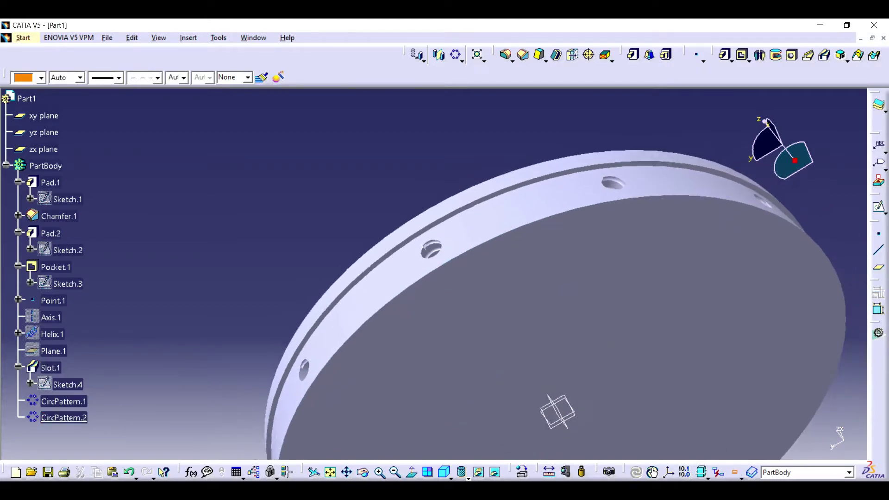
mouse_move(509, 259)
middle_down()
mouse_move(416, 247)
mouse_move(467, 248)
middle_up()
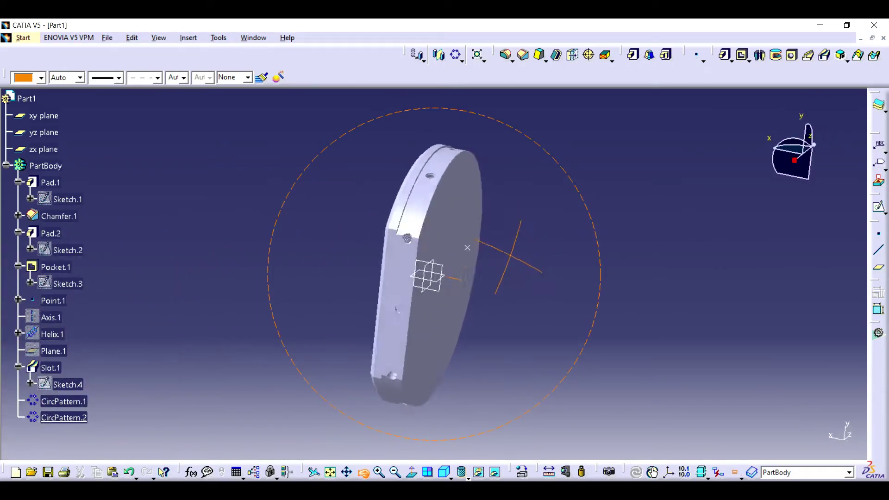
- Draw an elongated hole on the vertical axis in a new sketch on the disc's front face
mouse_move(467, 248)
middle_down()
mouse_move(500, 250)
mouse_move(364, 176)
middle_up()
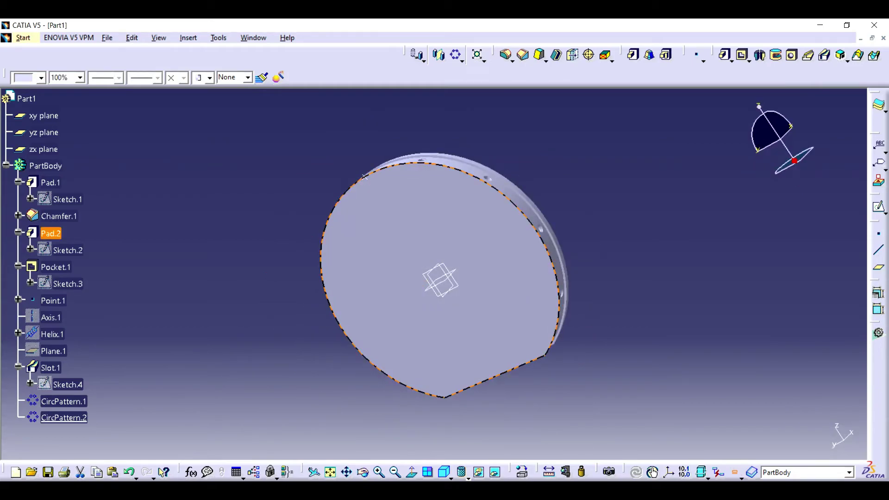
click(365, 175)
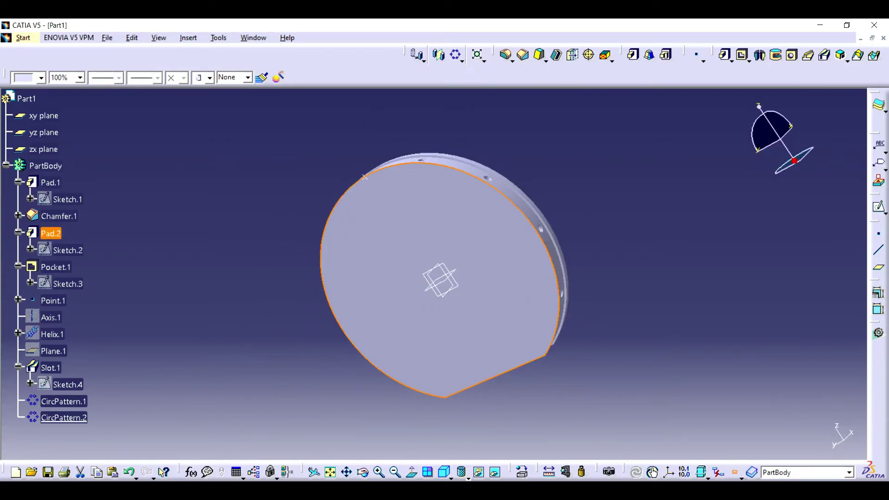
click(878, 205)
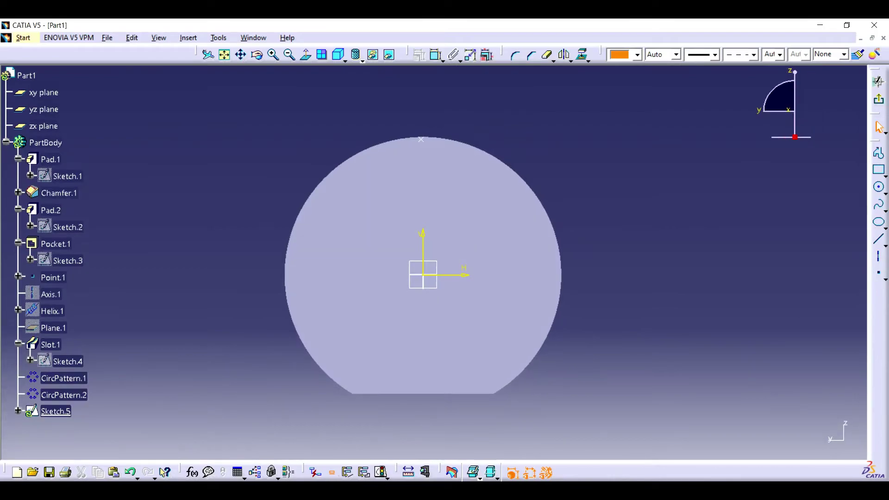
click(884, 176)
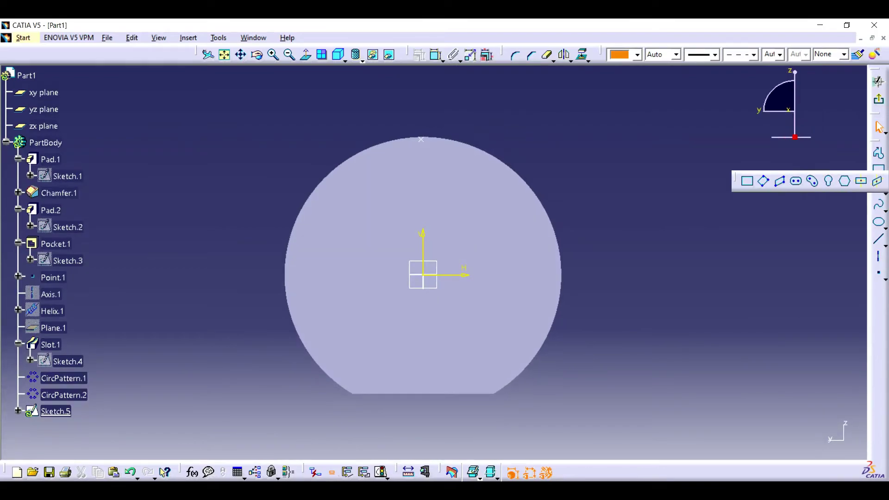
click(795, 181)
click(422, 227)
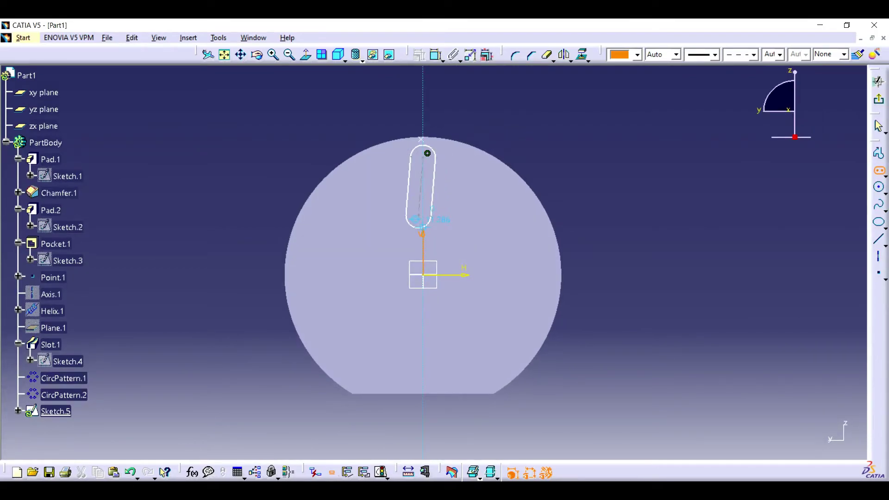
key(ctrl+z)
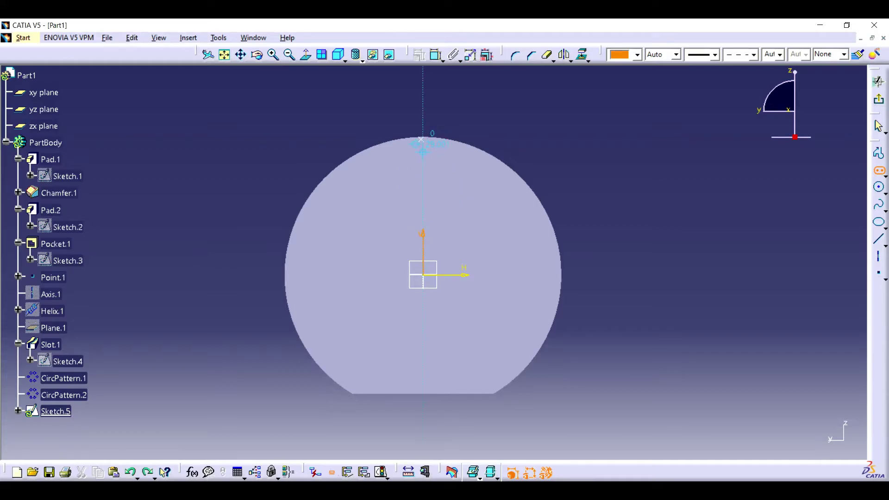
key(ctrl+y)
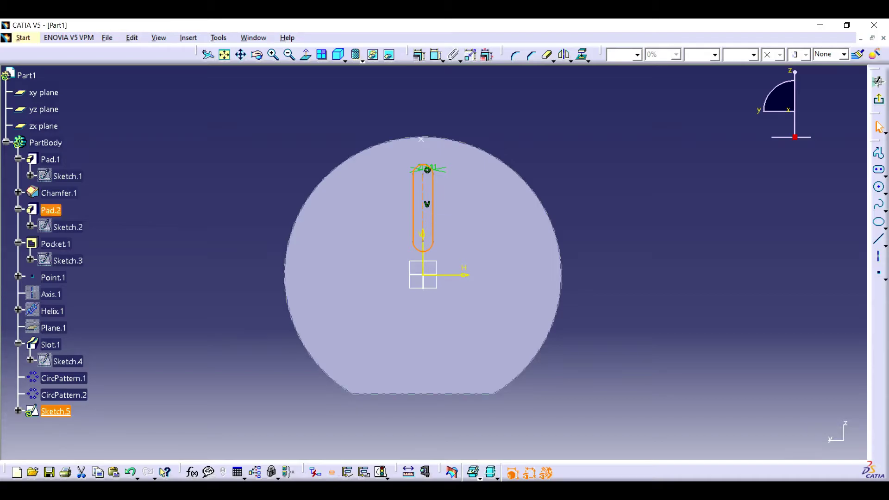
- Constrain the elongated hole to width 8 and length 28
click(427, 170)
double_click(433, 102)
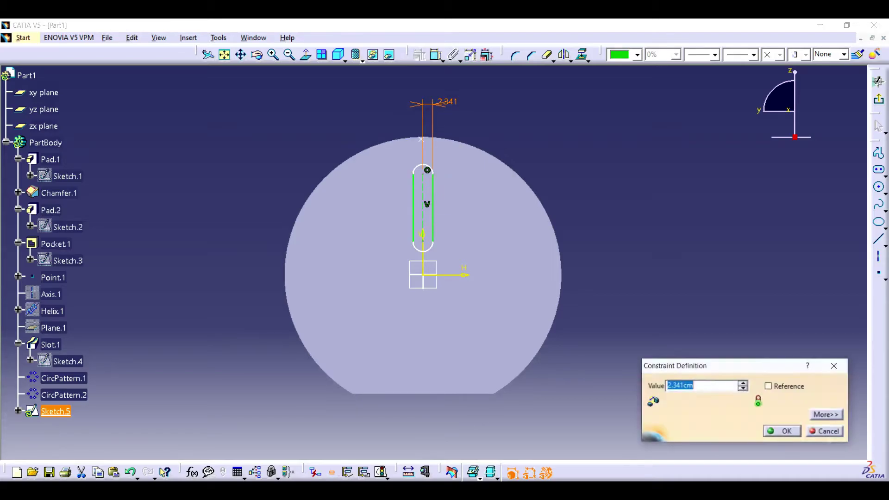
text(8)
key(Return)
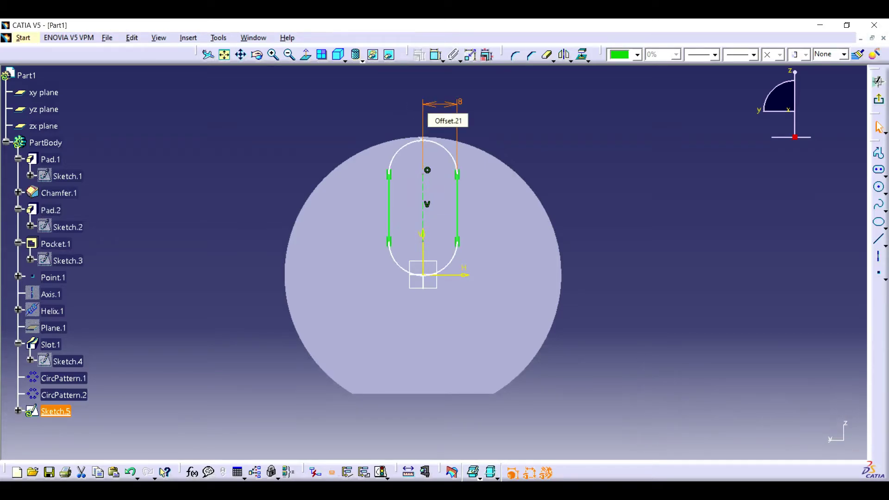
click(457, 208)
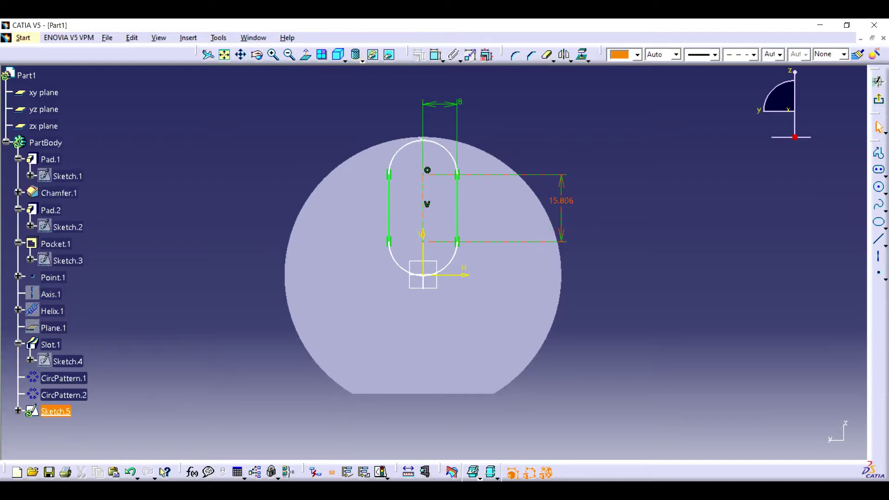
double_click(561, 206)
text(28)
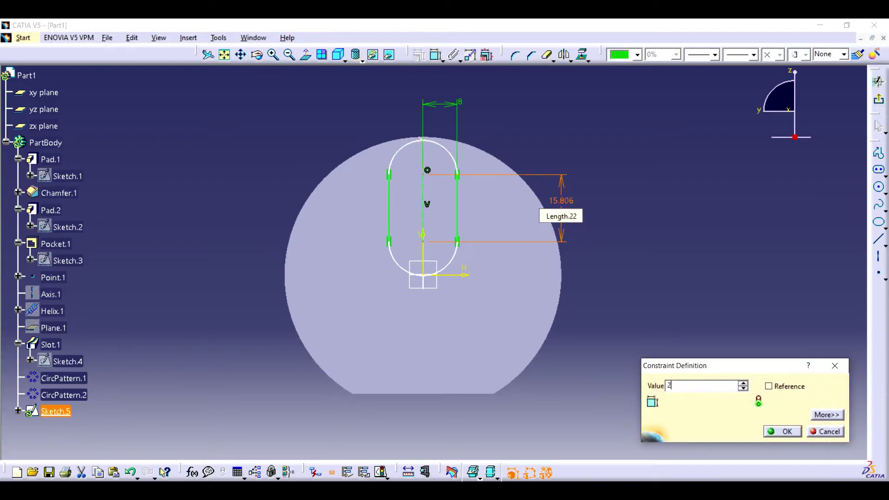
key(Return)
key(Escape)
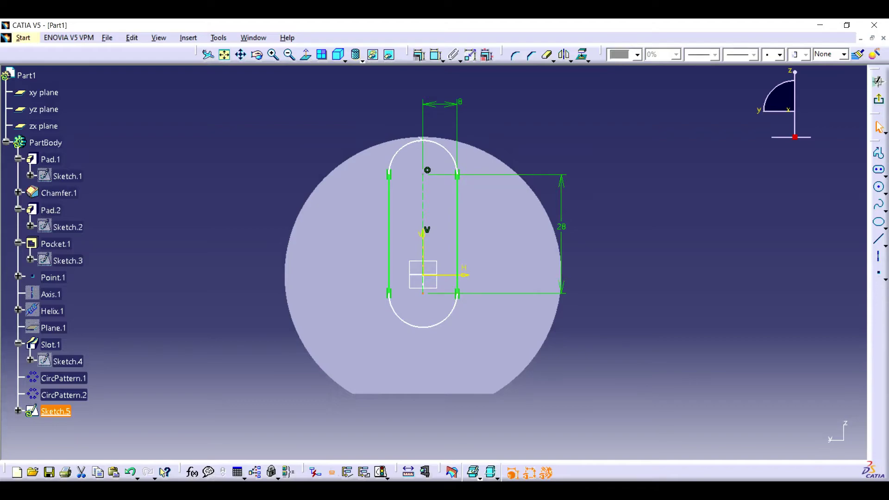
- Offset the slot 6 from the horizontal axis and exit the sketch
click(463, 275)
click(422, 293)
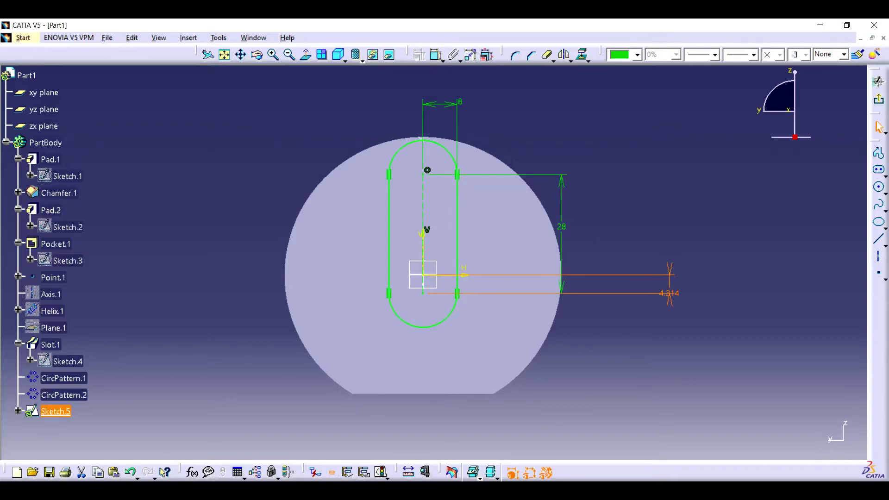
double_click(669, 287)
key(Return)
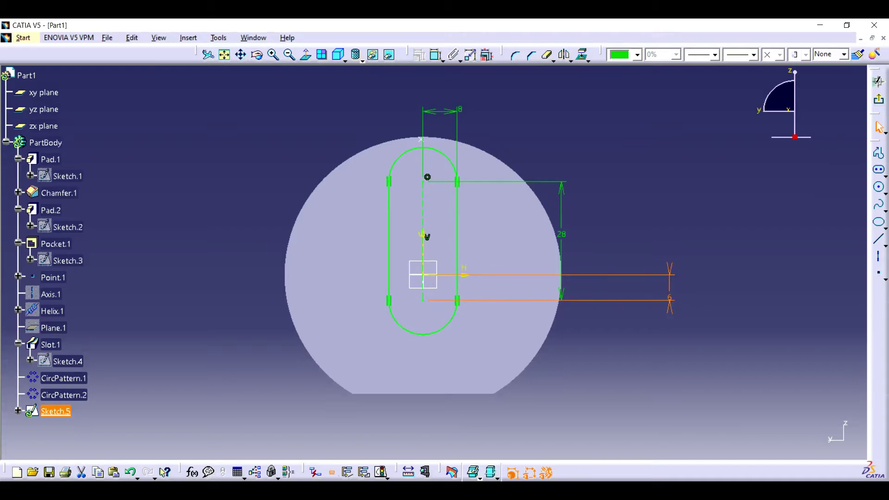
click(877, 81)
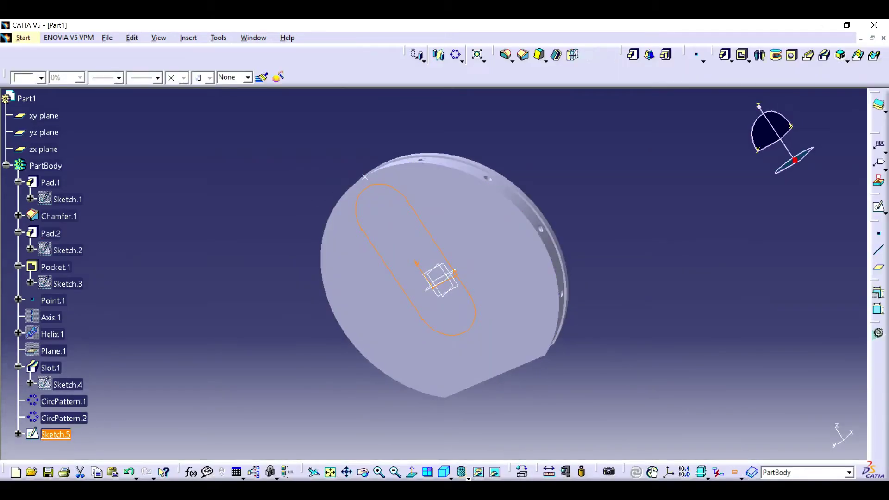
- Pocket Sketch.5 through the disc in the reversed direction to create Pocket.2
click(741, 55)
click(95, 213)
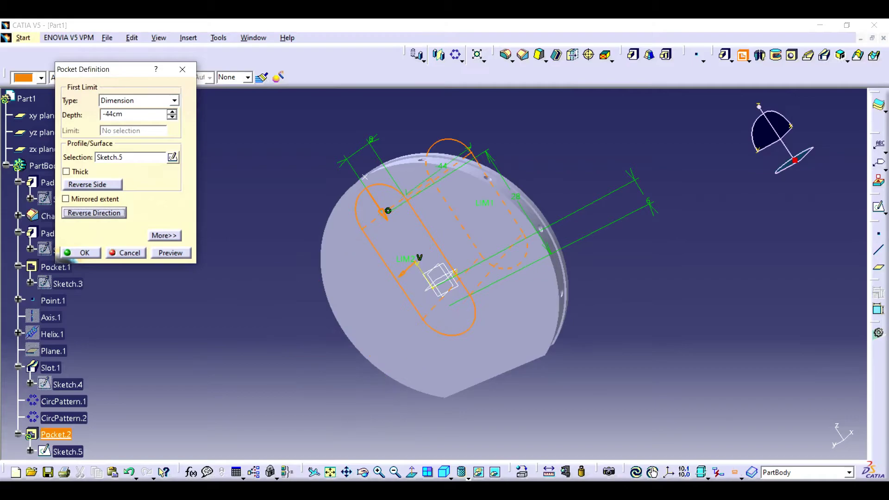
click(80, 252)
key(Escape)
mouse_move(445, 278)
middle_down()
mouse_move(579, 324)
mouse_move(275, 300)
middle_up()
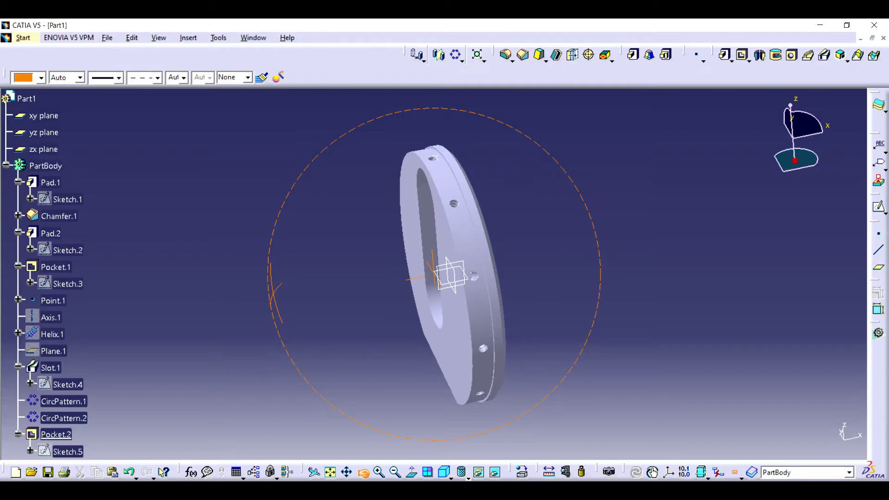
- Change the Sketch.5 slot width to 4 and update the part
double_click(68, 451)
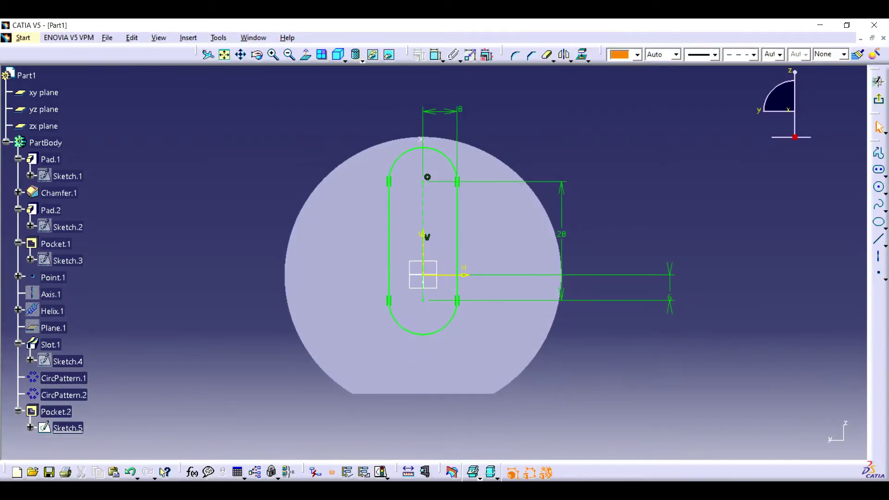
double_click(460, 109)
text(4)
right_click(451, 111)
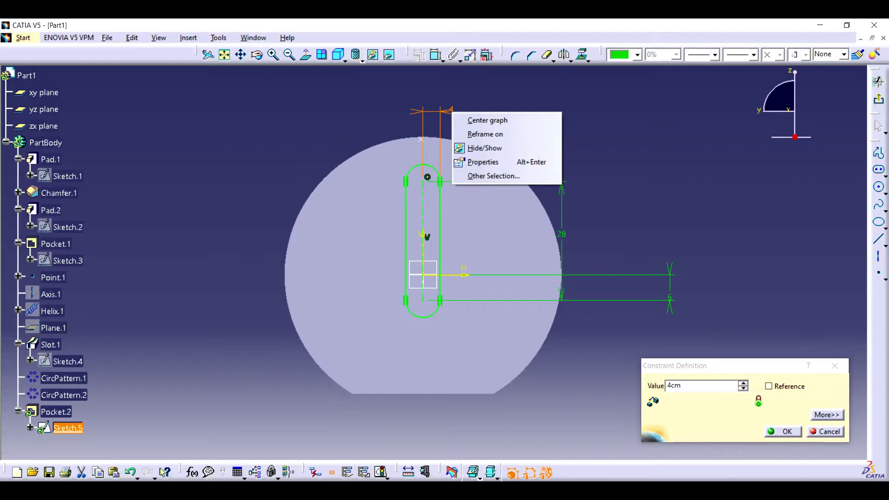
key(Escape)
click(782, 430)
click(878, 99)
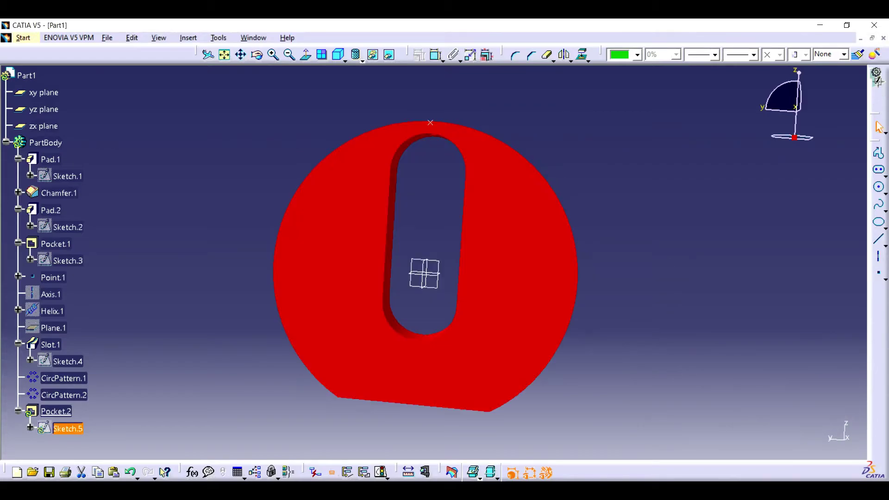
click(364, 472)
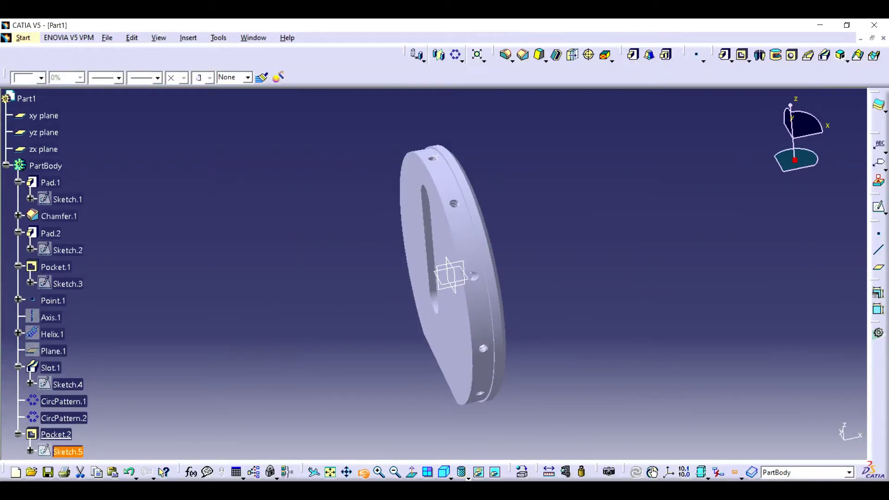
mouse_move(273, 278)
mouse_down()
mouse_move(347, 298)
mouse_move(407, 218)
mouse_up()
- Start Sketch.6 on the disc's front face and discard a circle at the origin
click(416, 204)
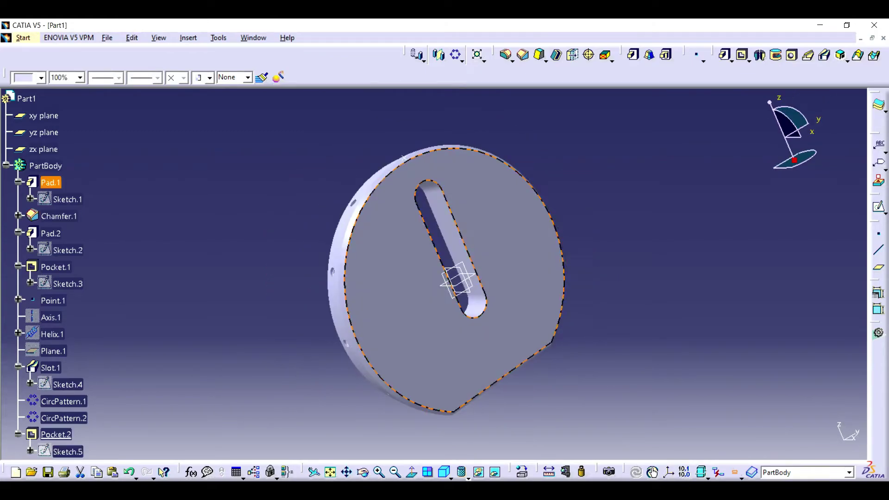
click(878, 207)
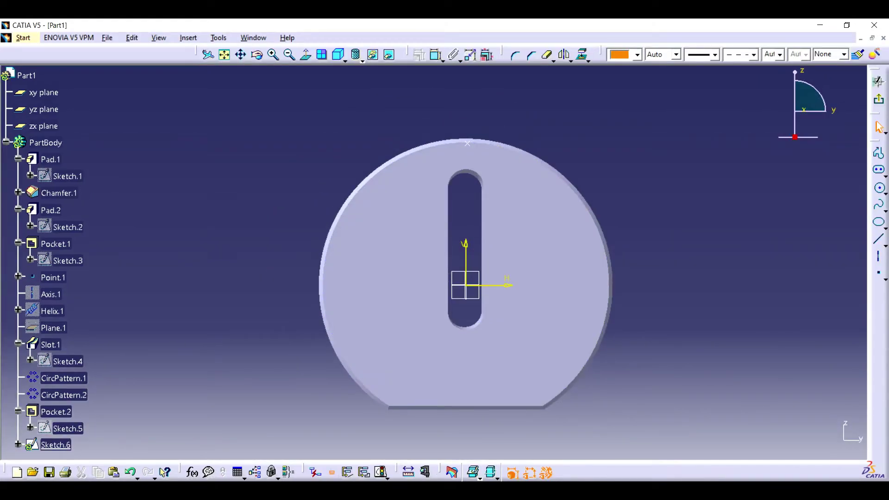
click(884, 192)
click(780, 202)
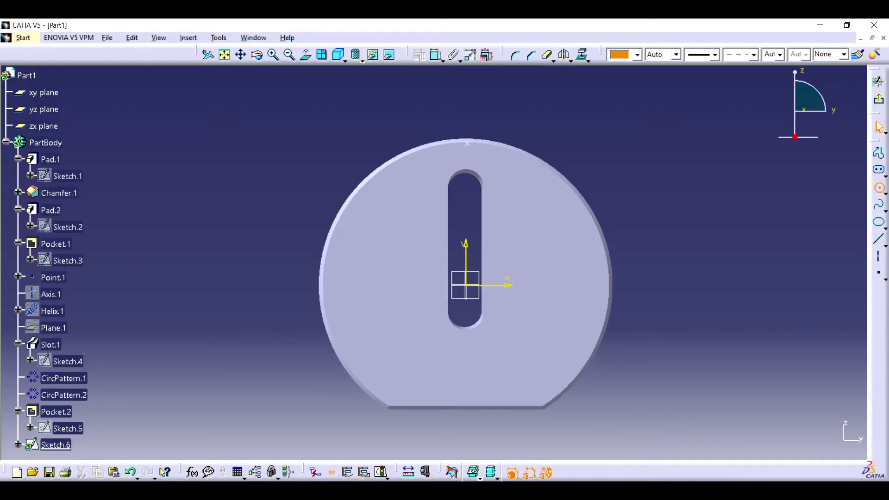
click(465, 285)
key(Escape)
- Draw a small circle on the disc's upper left with diameter 4
click(878, 187)
click(371, 247)
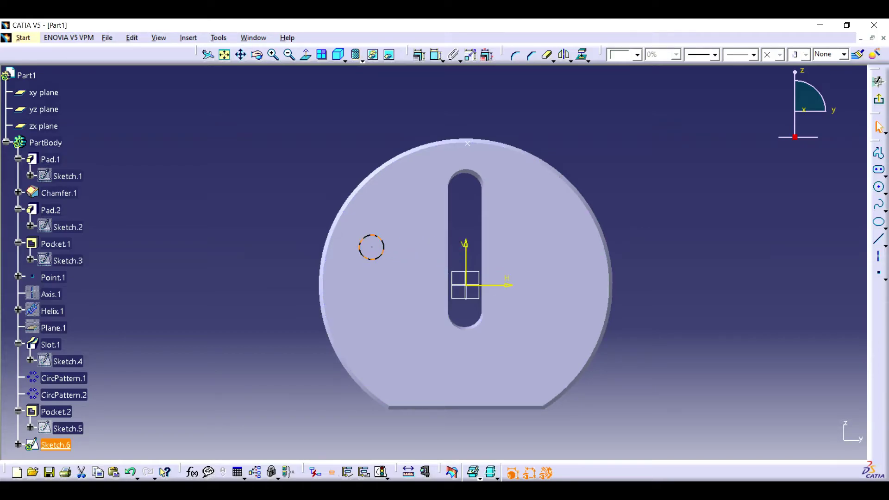
click(436, 54)
click(369, 236)
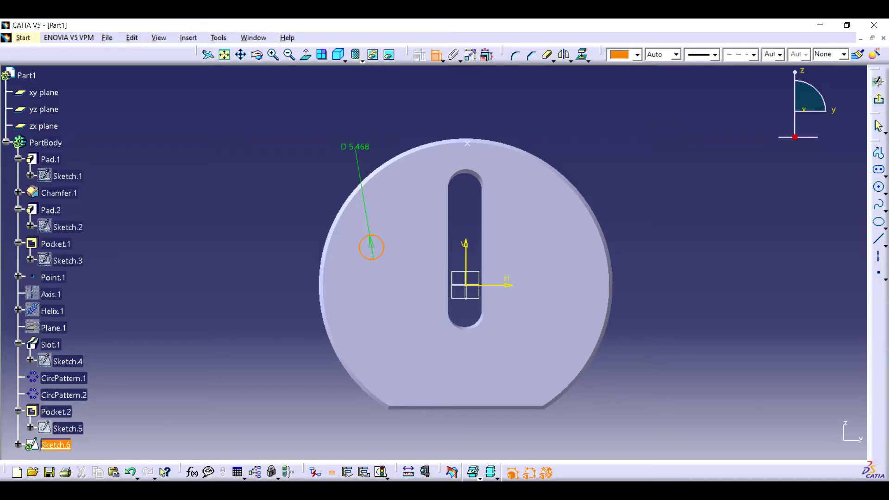
key(Escape)
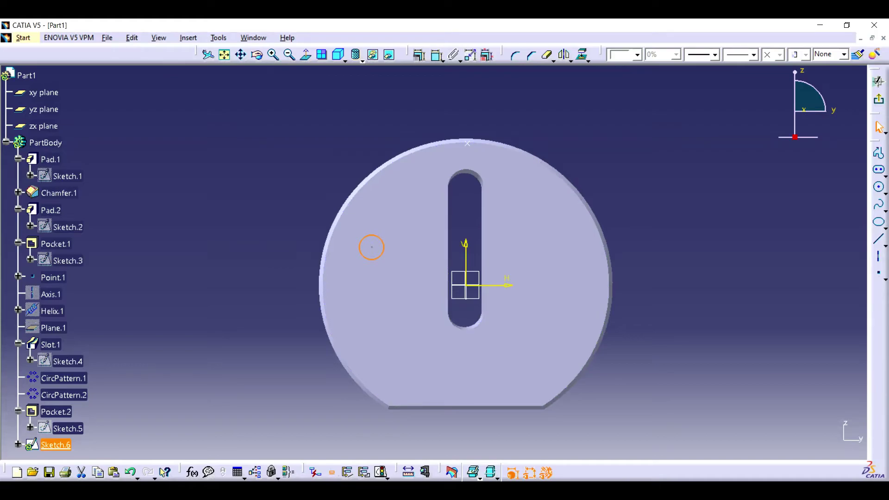
right_click(289, 154)
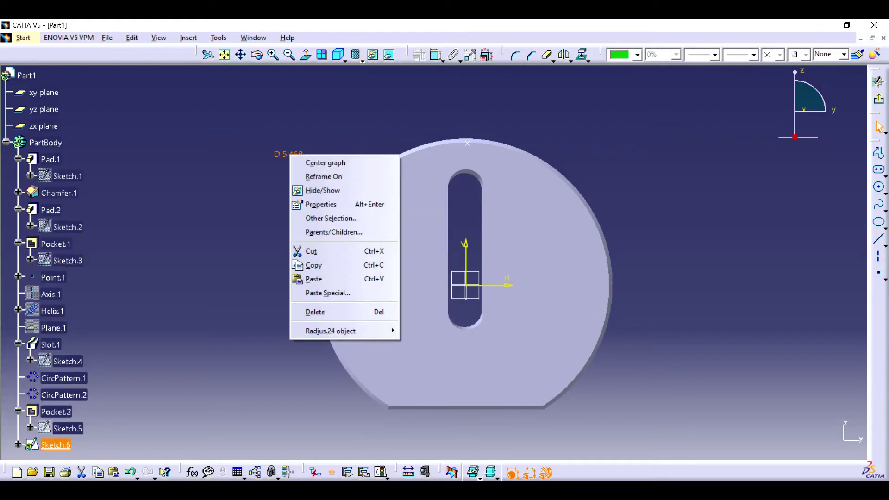
double_click(288, 155)
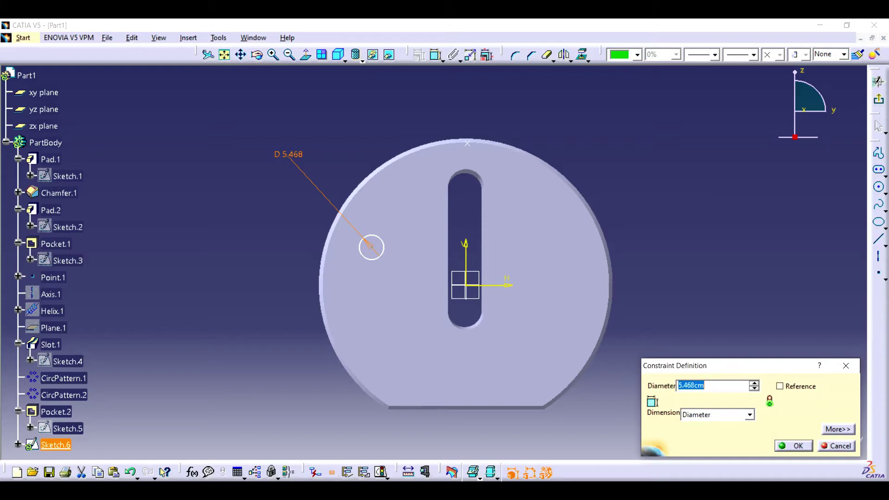
text(4)
key(Return)
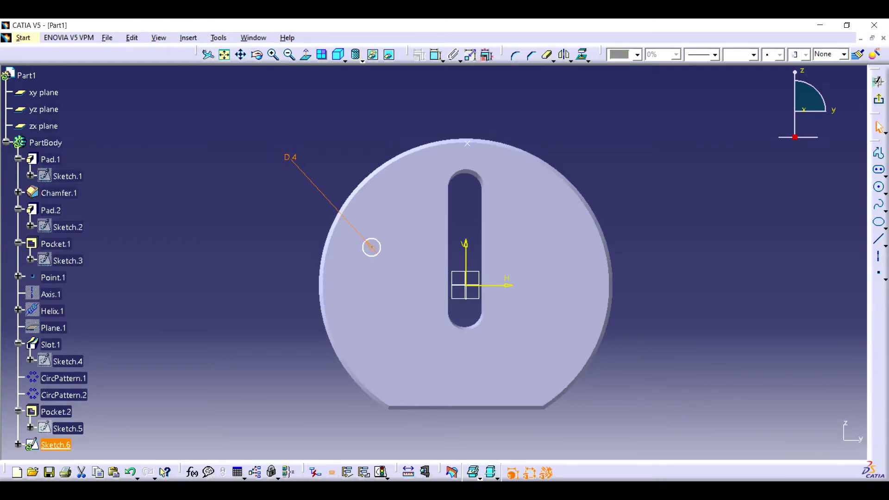
- Delete the small circle and its diameter dimension
key(Escape)
click(324, 194)
key(Delete)
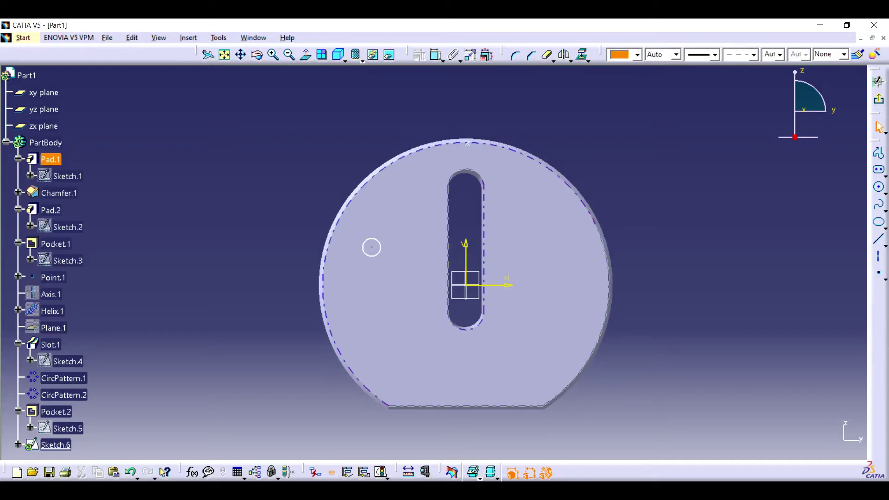
click(371, 248)
key(Delete)
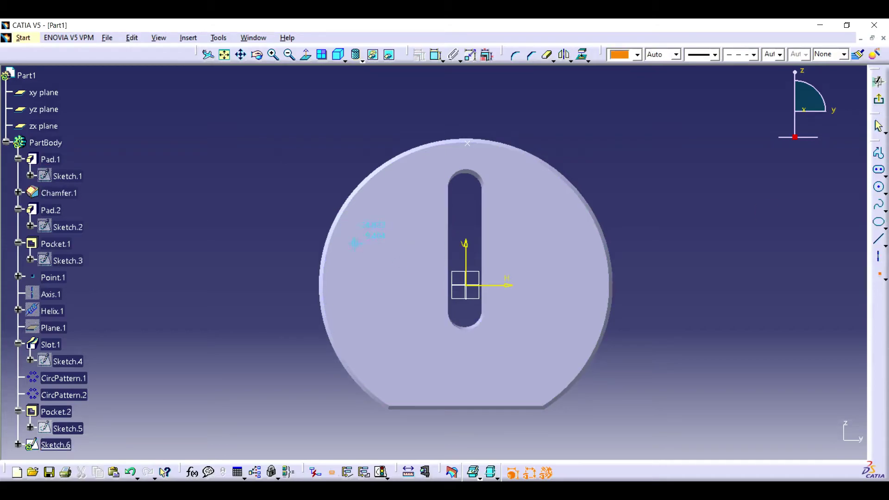
- Dimension the left sketch point at 25 offset and its height above the horizontal axis
key(Escape)
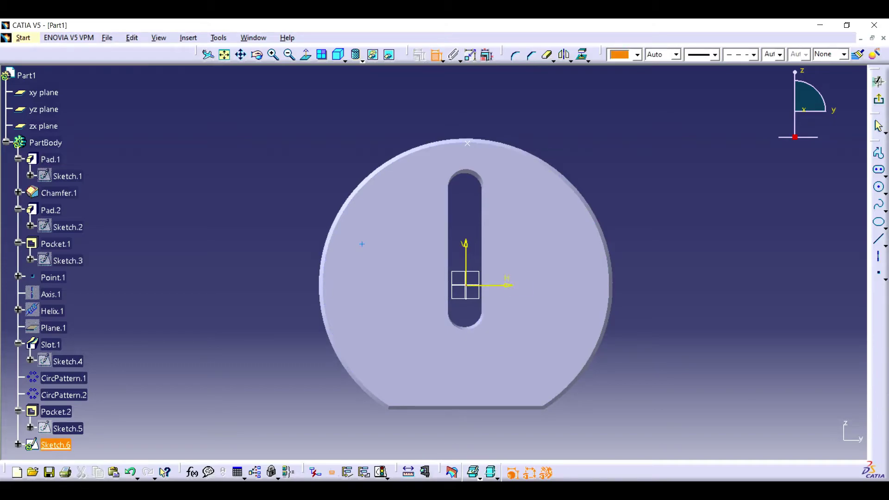
click(362, 243)
click(414, 115)
double_click(413, 115)
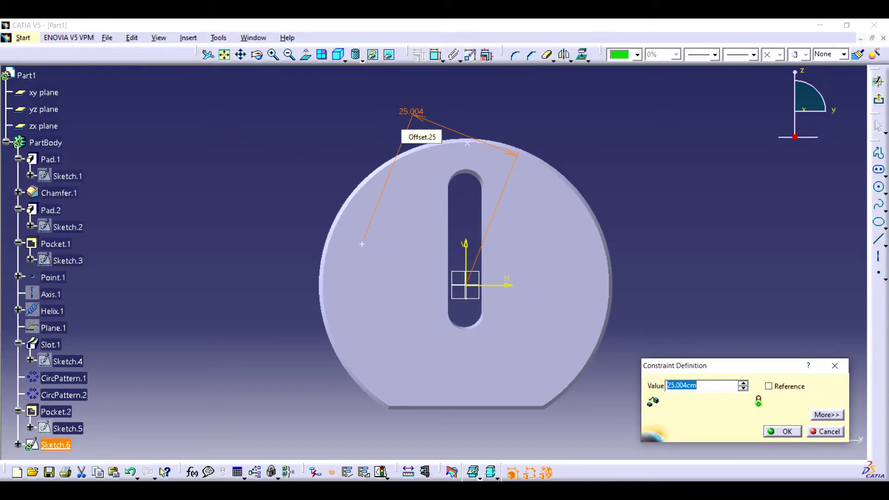
text(25)
key(Return)
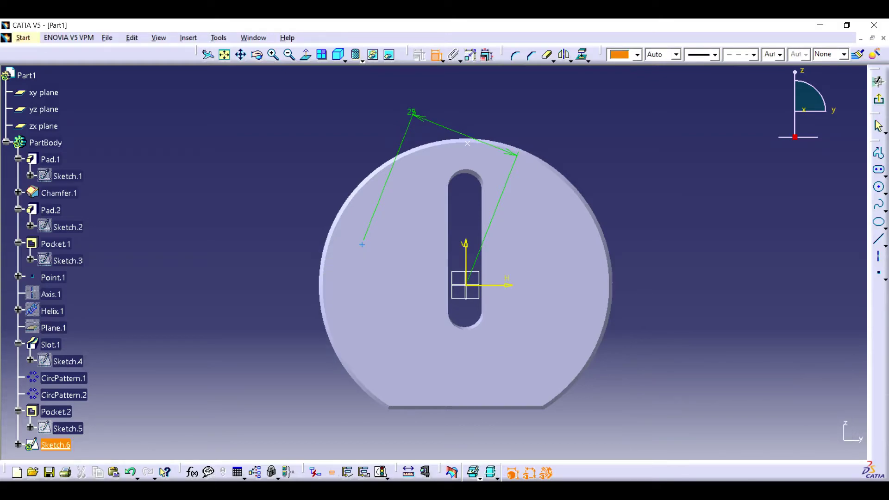
click(362, 244)
click(486, 285)
drag(345, 264, 293, 264)
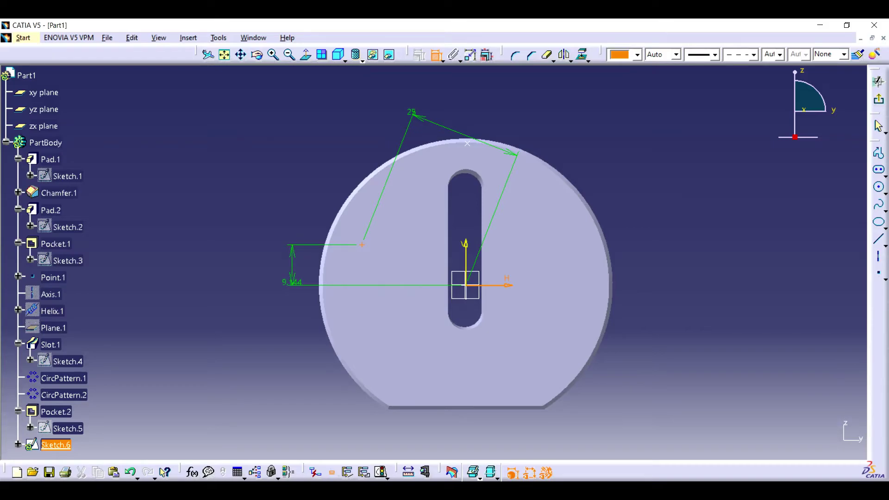
- Draw an axis from the origin to the left point, angled 20° to the horizontal
click(878, 256)
click(465, 284)
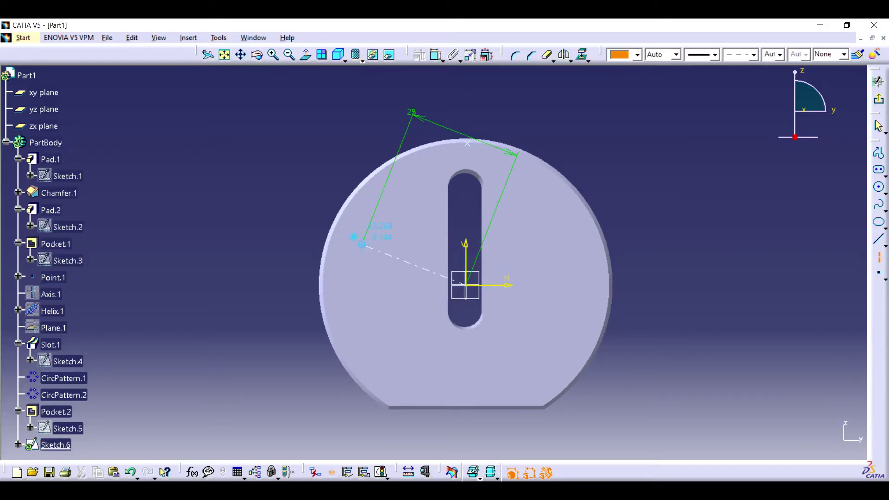
click(362, 245)
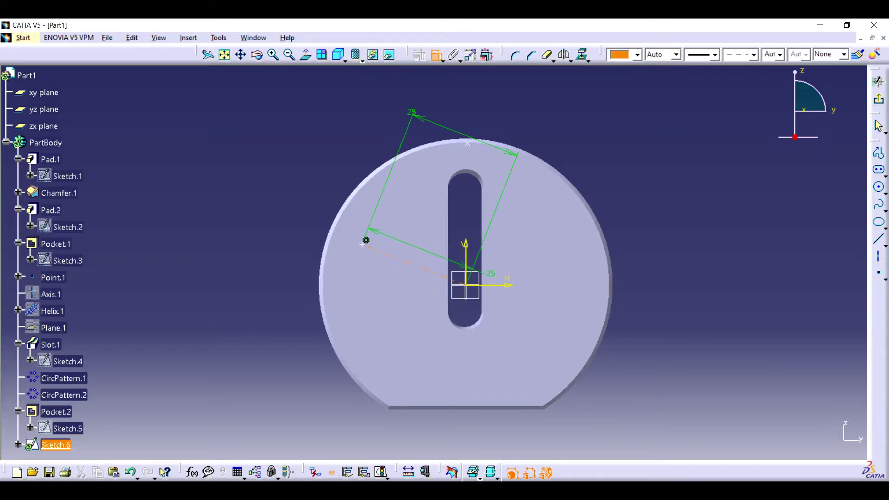
click(394, 255)
click(504, 284)
click(361, 278)
double_click(362, 276)
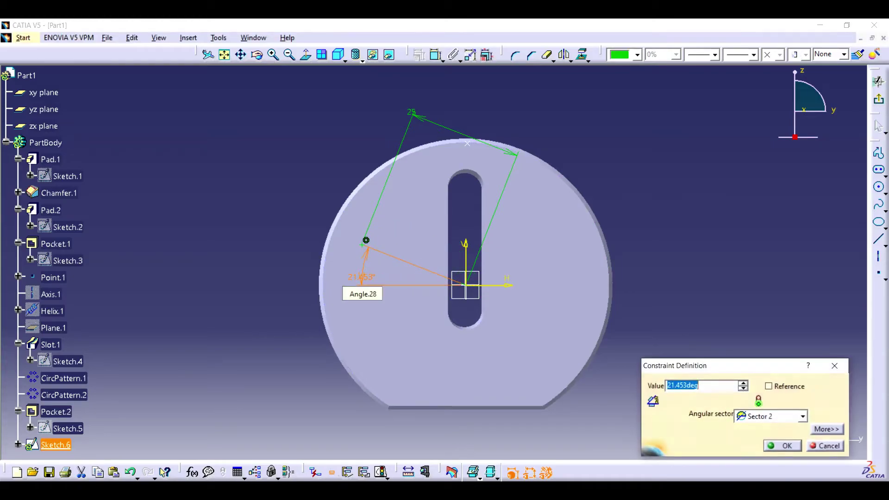
text(20)
key(Return)
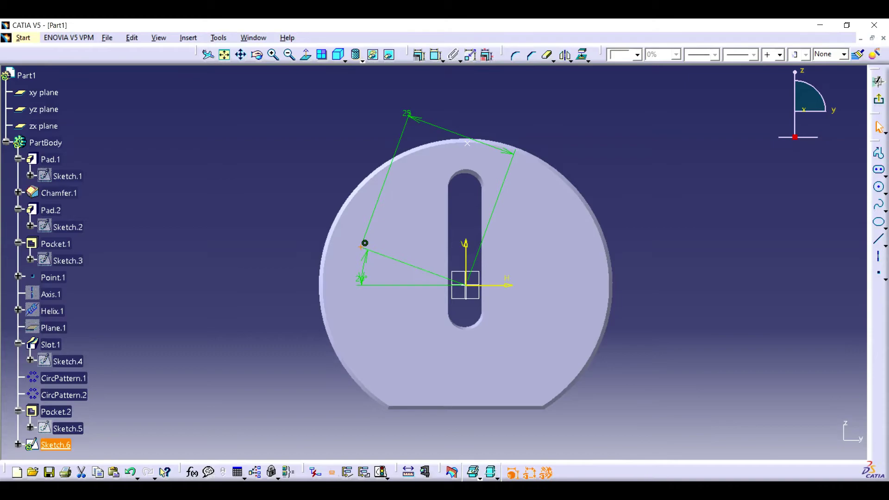
right_click(566, 52)
key(Escape)
key(Escape)
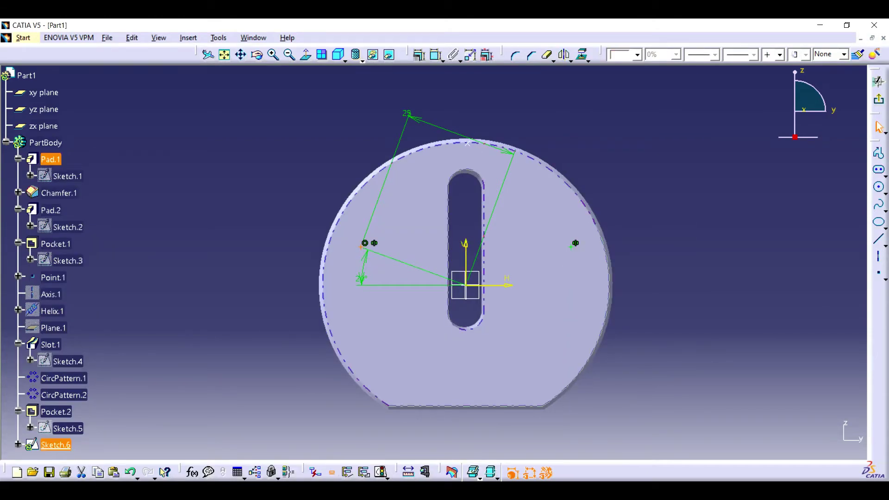
key(Escape)
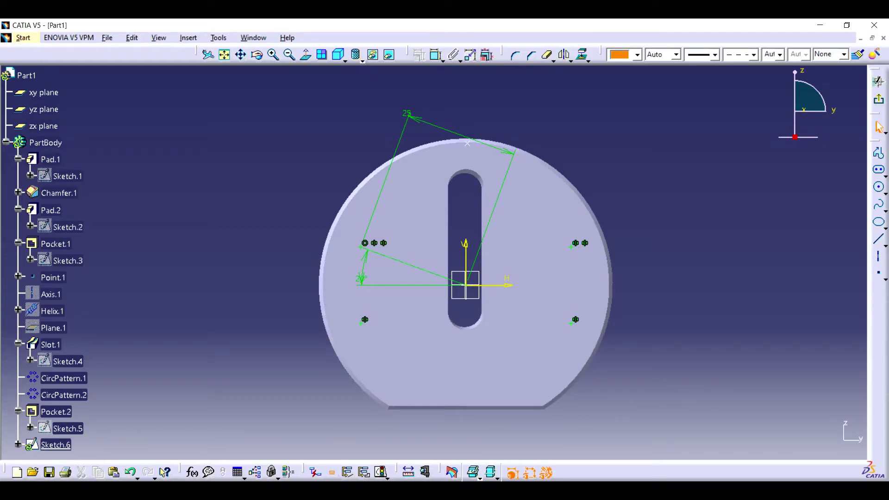
- Place a sketch point in the lower-left area of the disc
click(878, 256)
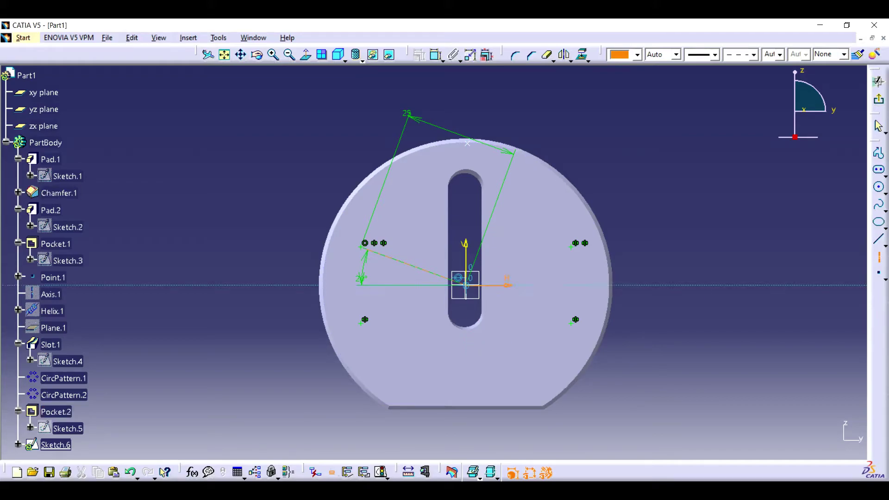
key(super)
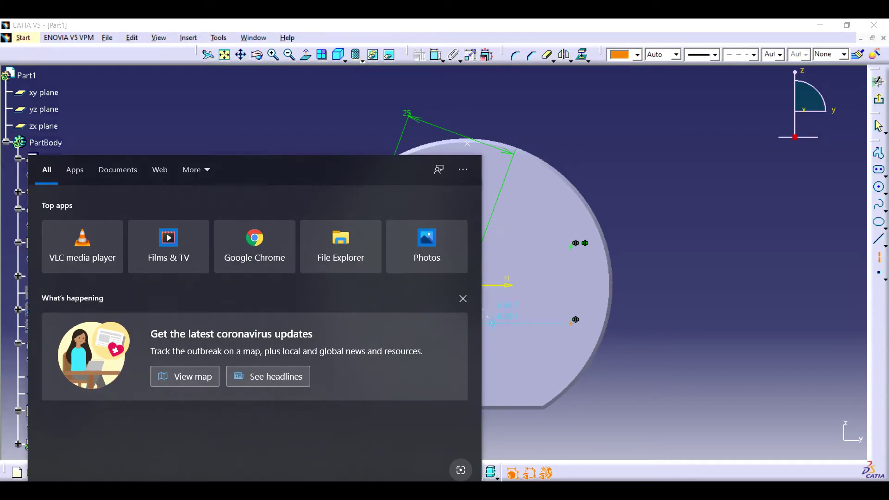
key(super)
key(super)
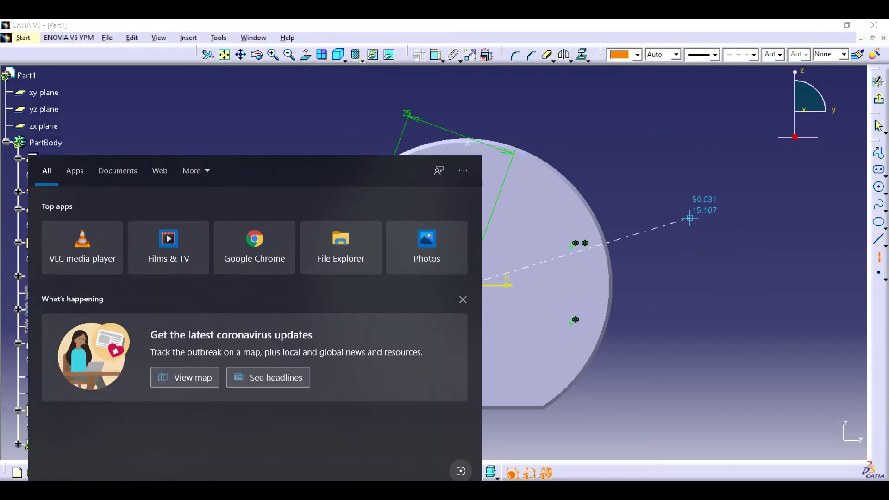
key(super)
key(super)
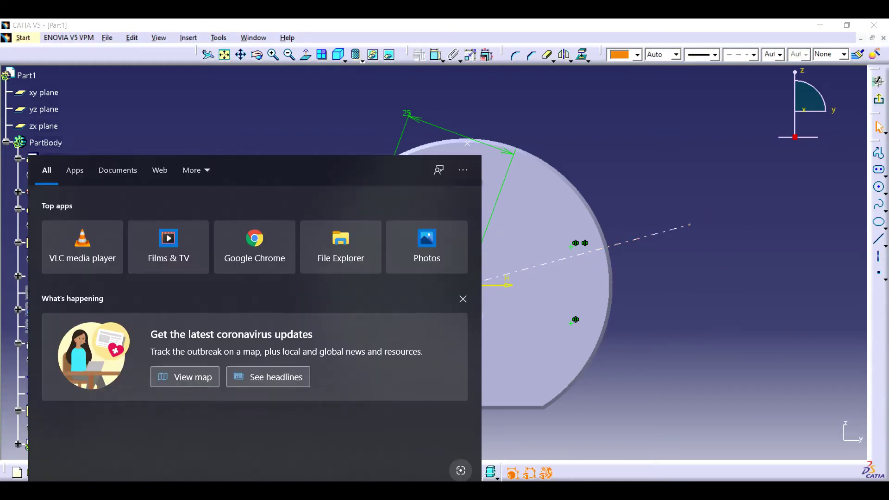
key(super)
right_click(674, 226)
key(Escape)
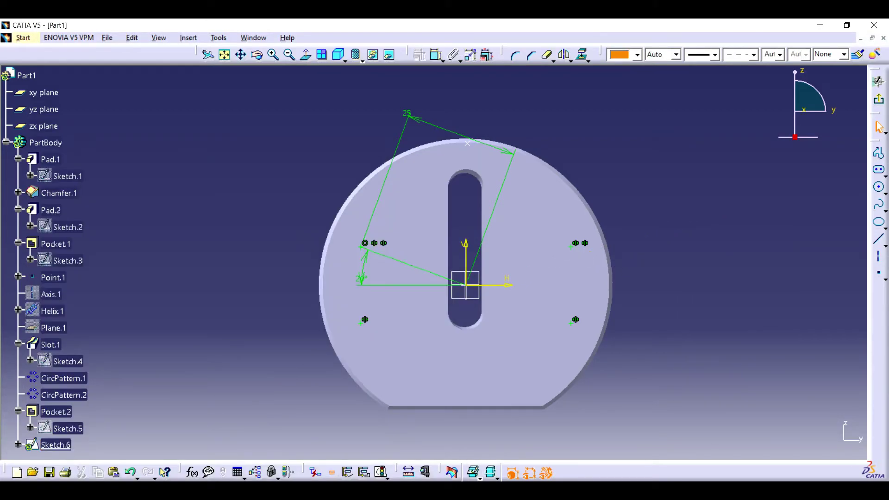
click(878, 273)
click(405, 376)
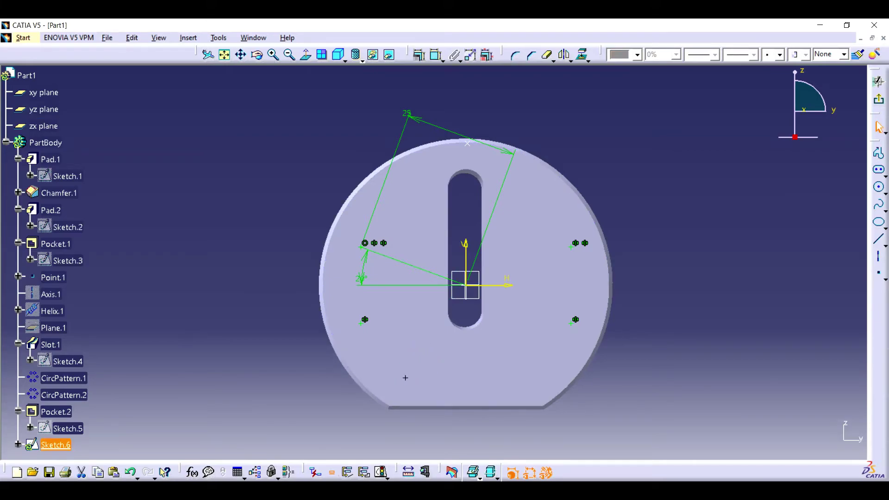
- Dimension the new lower-left point 25 from the sketch origin
click(436, 55)
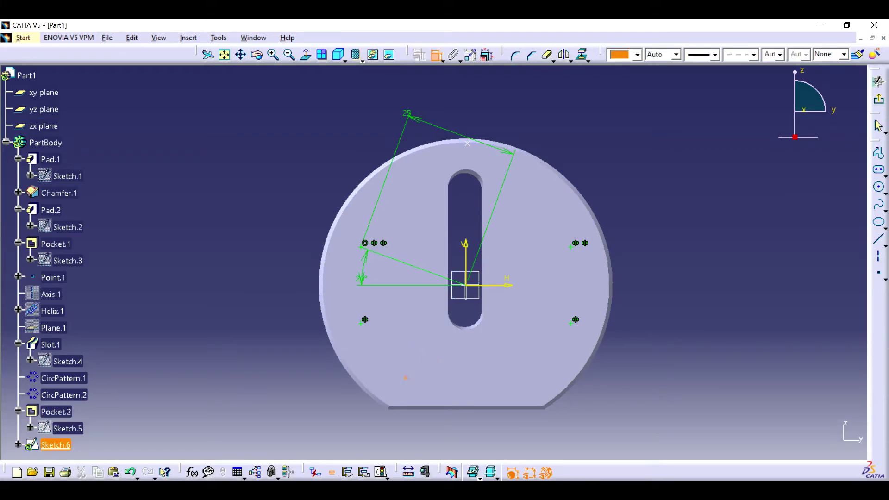
click(465, 285)
click(299, 332)
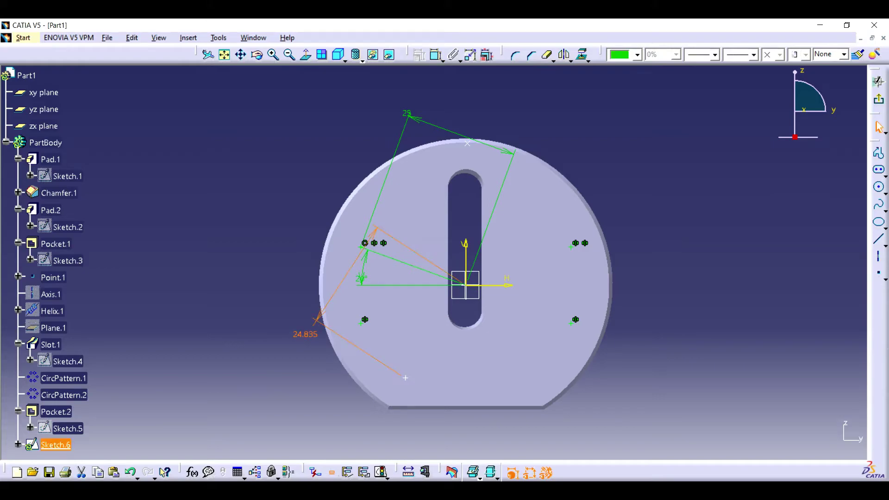
double_click(300, 332)
text(28)
key(BackSpace)
text(5)
key(Return)
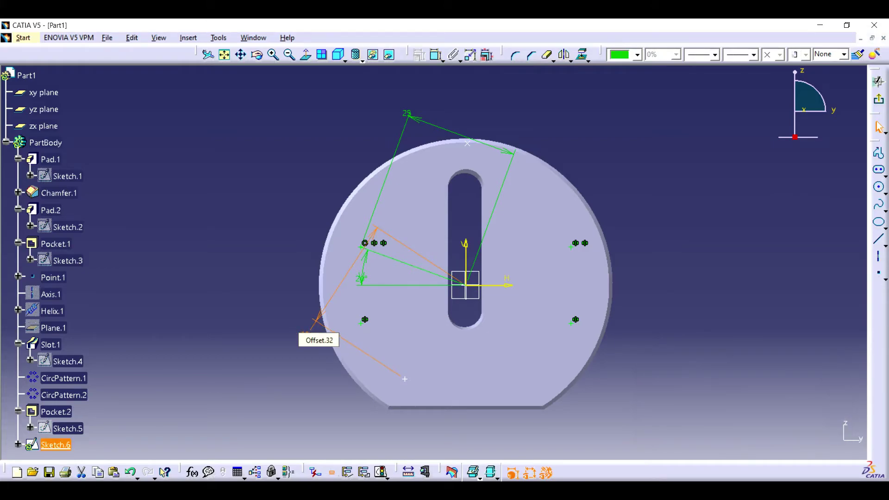
- Draw an axis from the lower-left point to the origin and dimension its angle from vertical
click(878, 256)
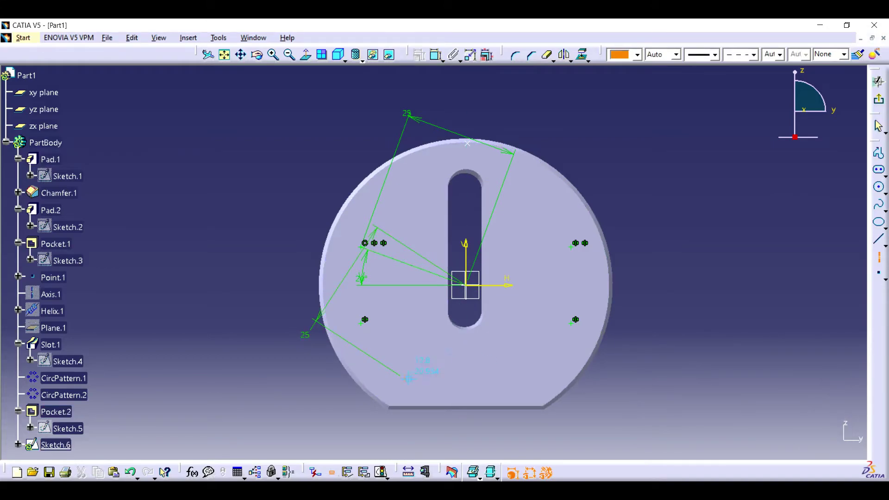
click(404, 378)
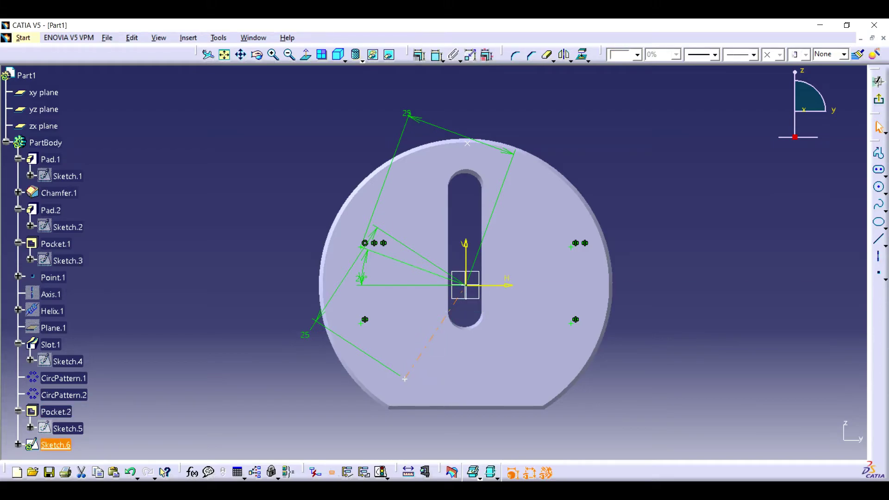
click(464, 284)
click(435, 55)
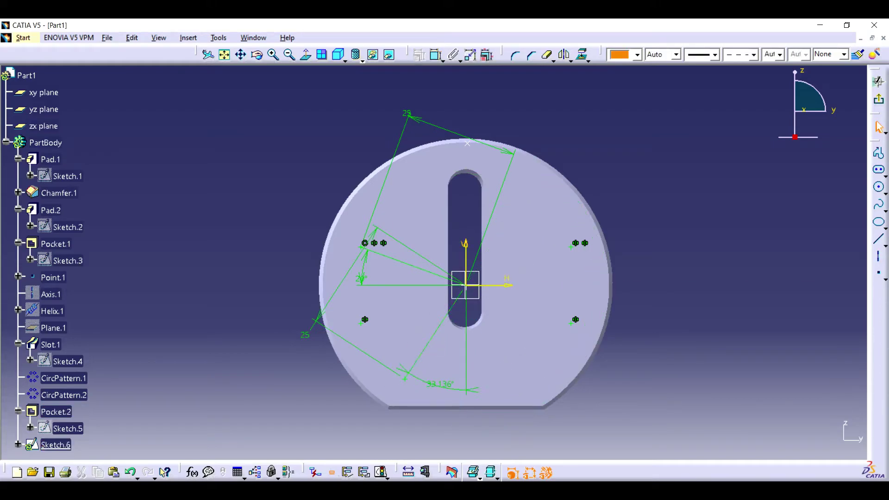
click(431, 340)
click(465, 333)
click(440, 384)
- Set the axis angle from the vertical axis to 40°, after first trying 20°
double_click(439, 384)
right_click(437, 385)
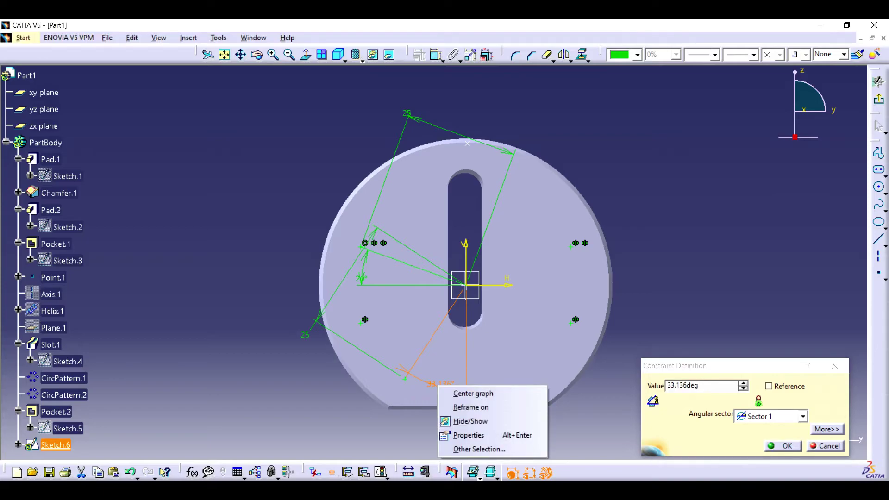
key(Escape)
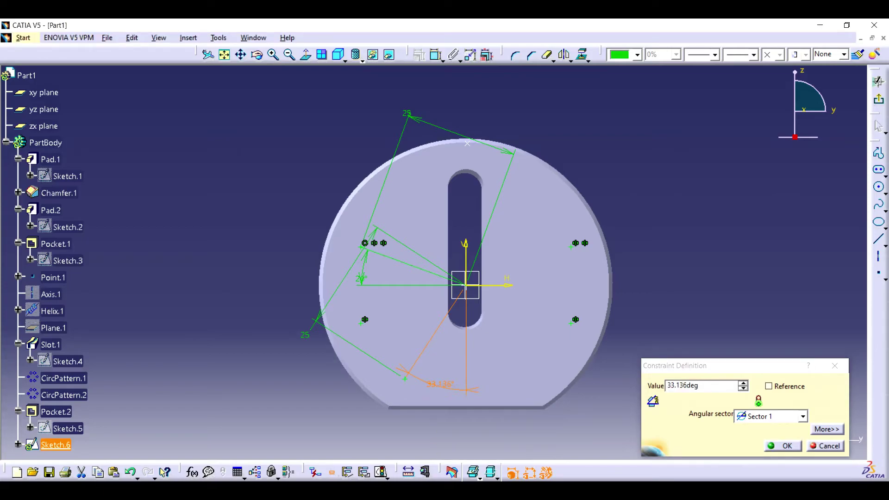
click(666, 385)
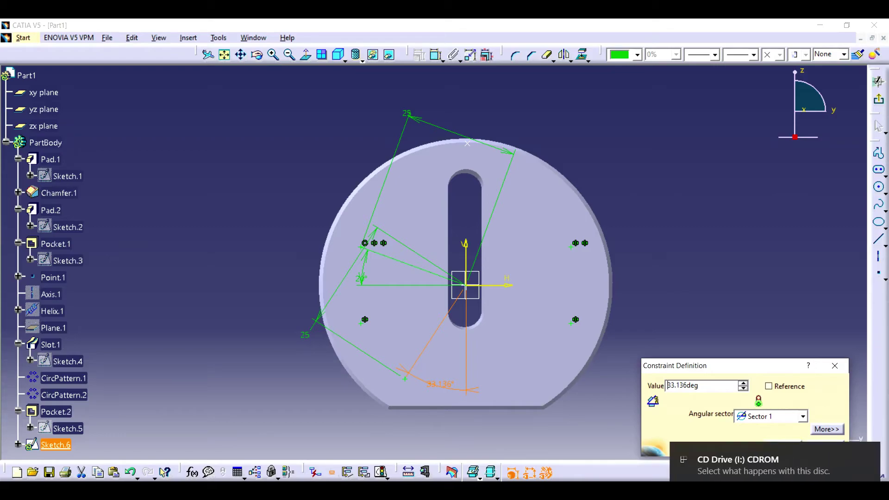
key(ctrl+a)
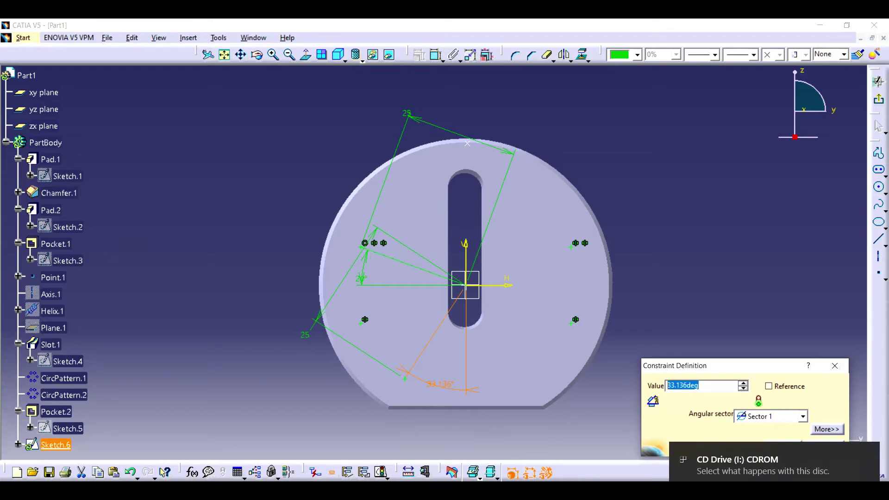
text(20)
key(Return)
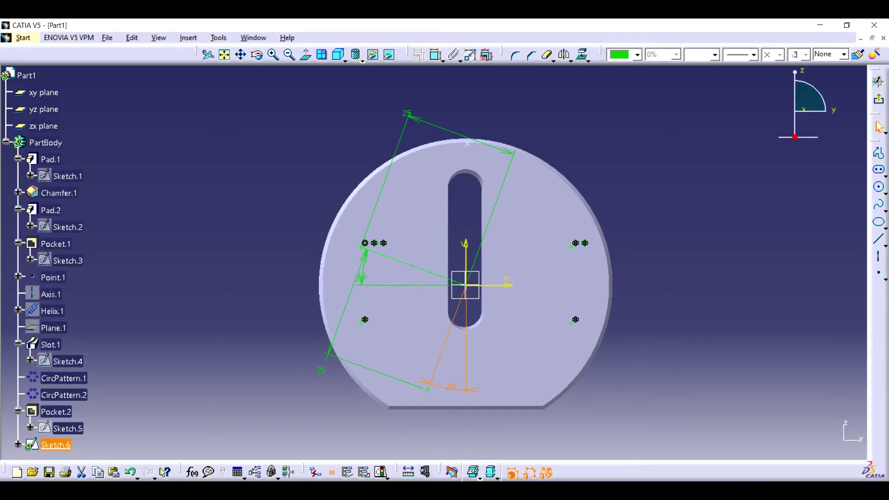
double_click(452, 386)
text(40deg)
key(Return)
- Turn the axis into construction geometry and sketch a second axis toward the origin
click(418, 55)
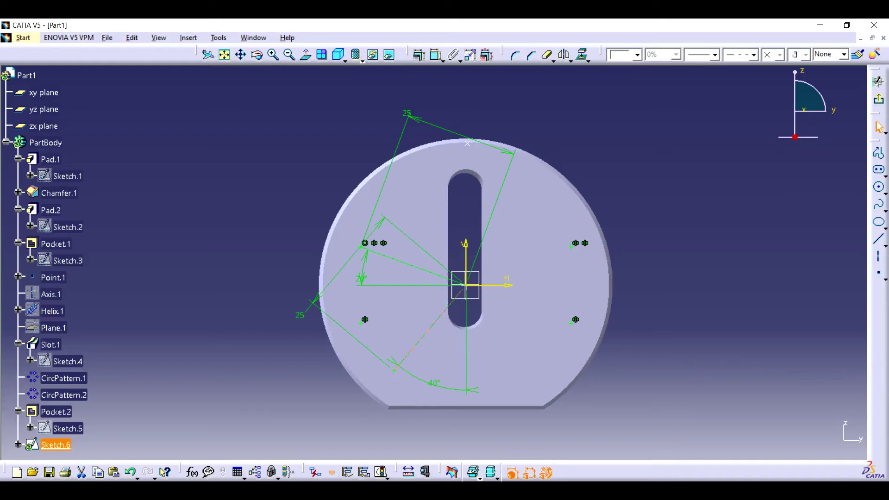
click(878, 256)
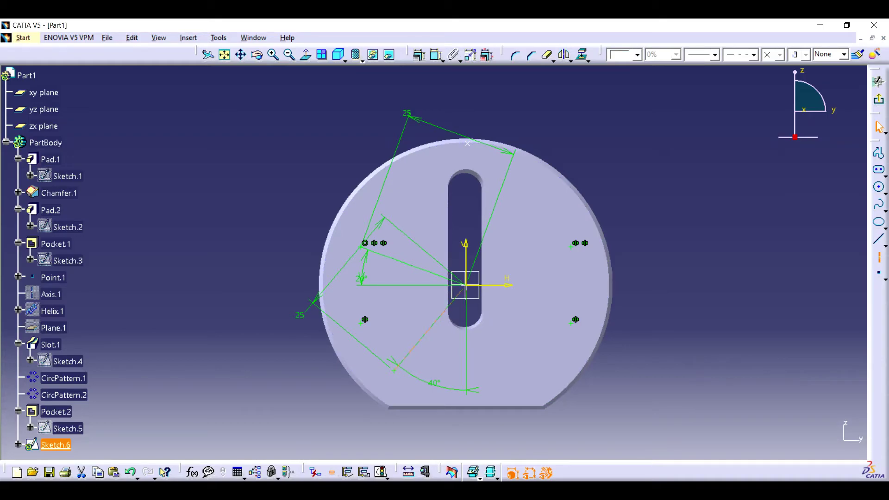
click(365, 320)
click(465, 285)
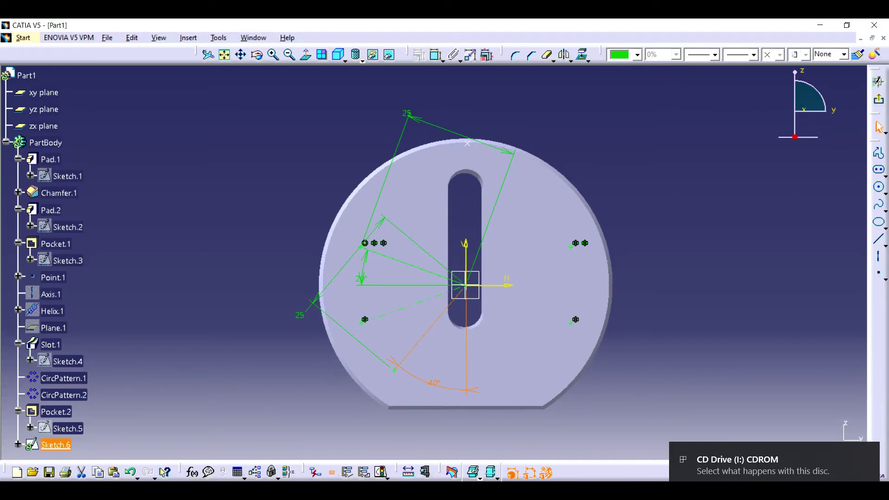
key(Escape)
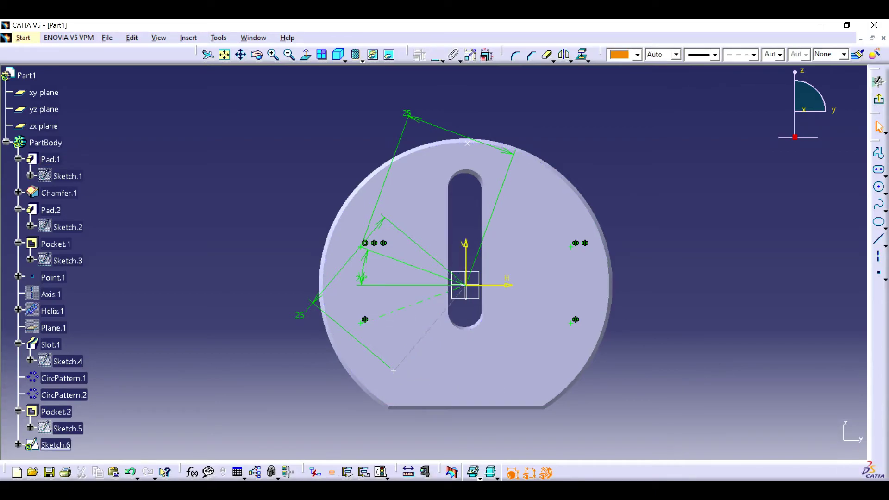
- Dimension the angle between the two lines, trying 20° and then 30°
click(436, 55)
click(417, 302)
click(447, 305)
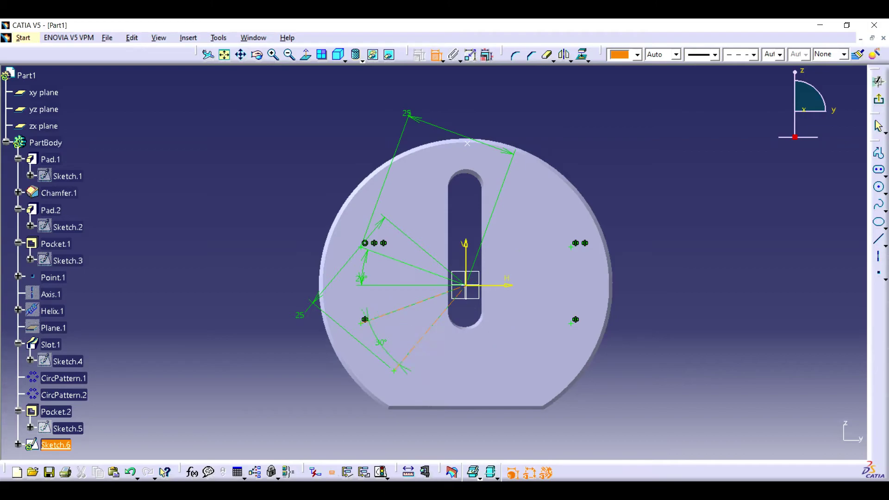
click(308, 375)
double_click(311, 377)
text(20)
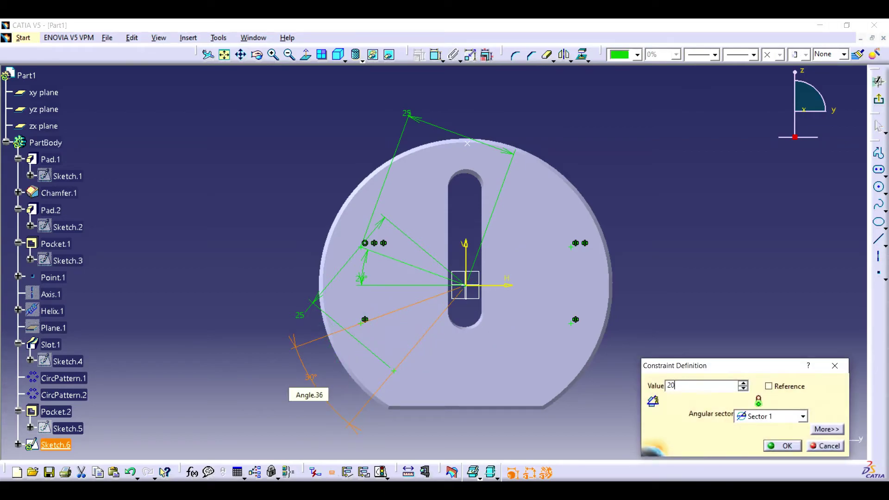
key(Return)
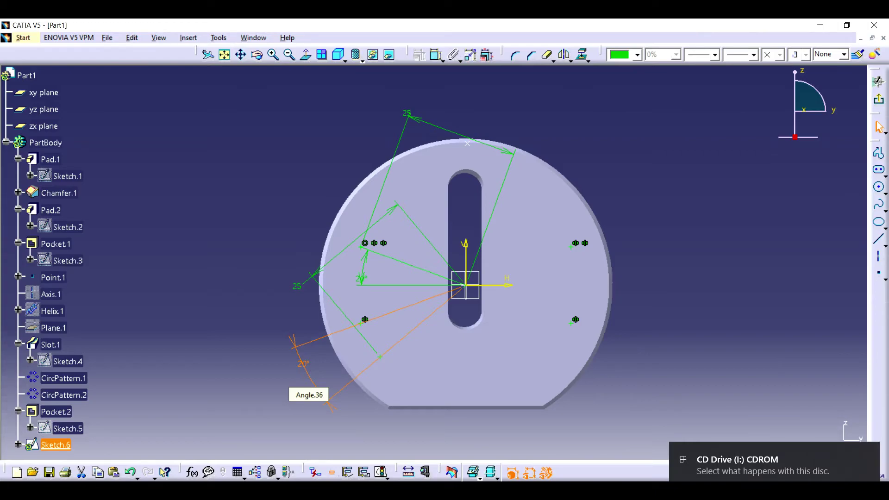
double_click(305, 380)
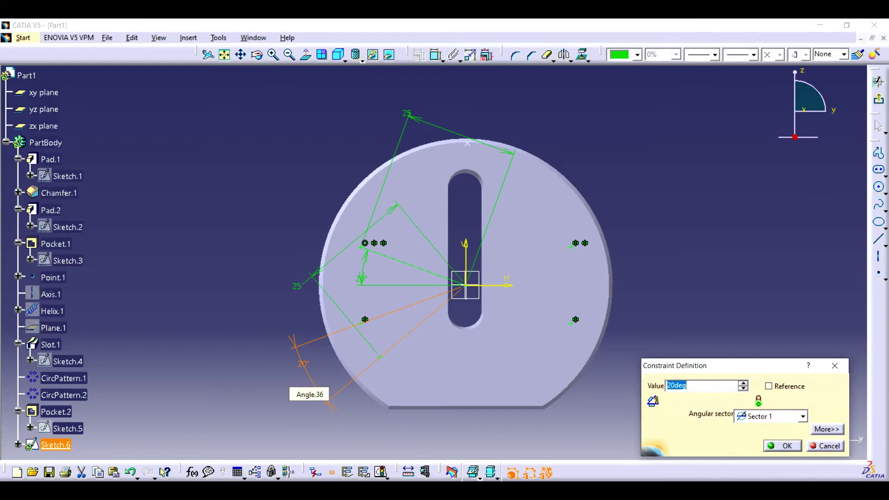
text(30)
key(Return)
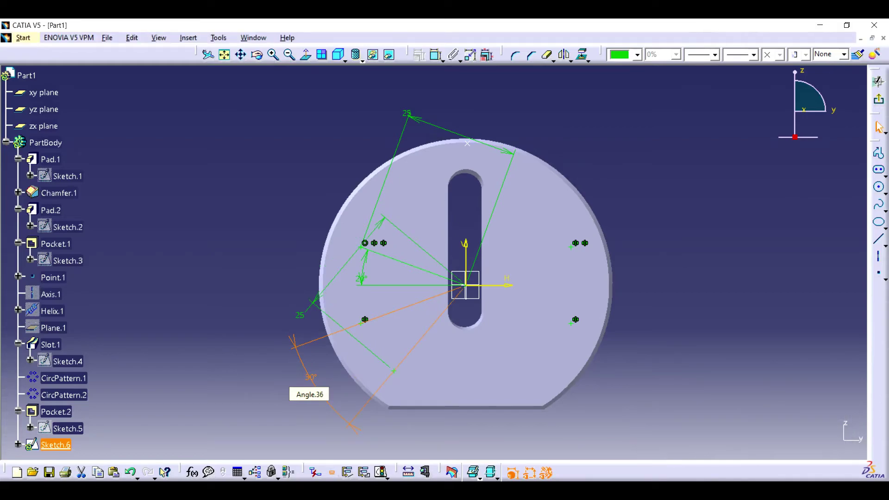
- Adjust the angle through 35° and 40°, settling on 38°
double_click(309, 378)
text(35)
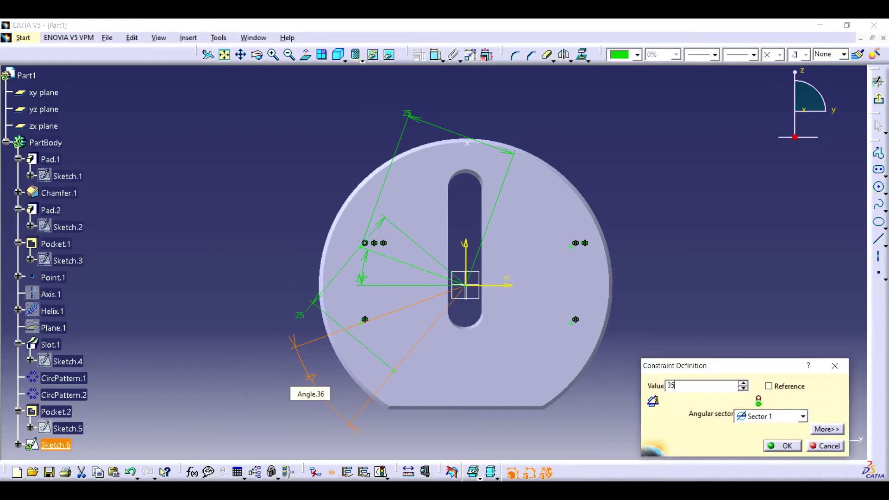
key(Return)
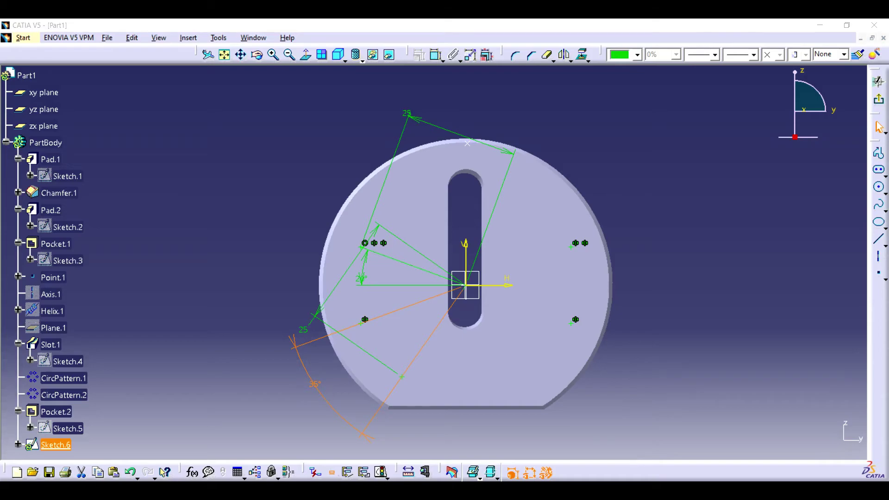
double_click(314, 383)
text(40deg)
key(Return)
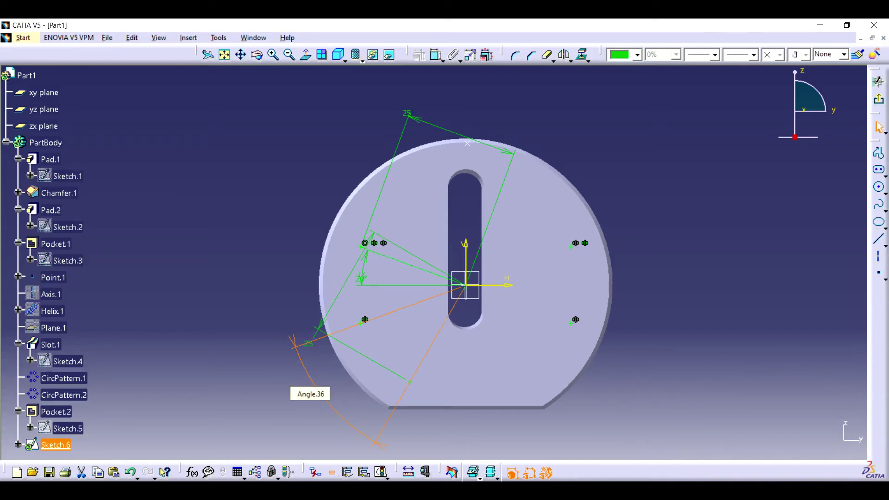
double_click(309, 384)
text(38)
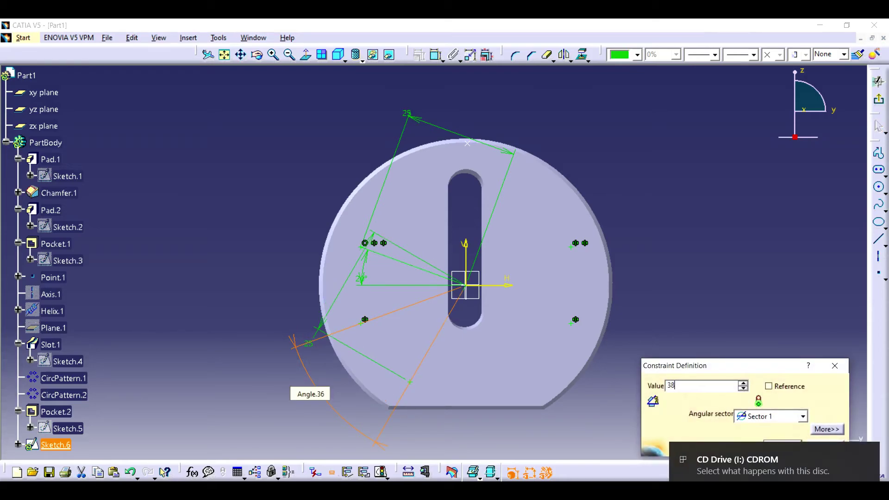
key(Return)
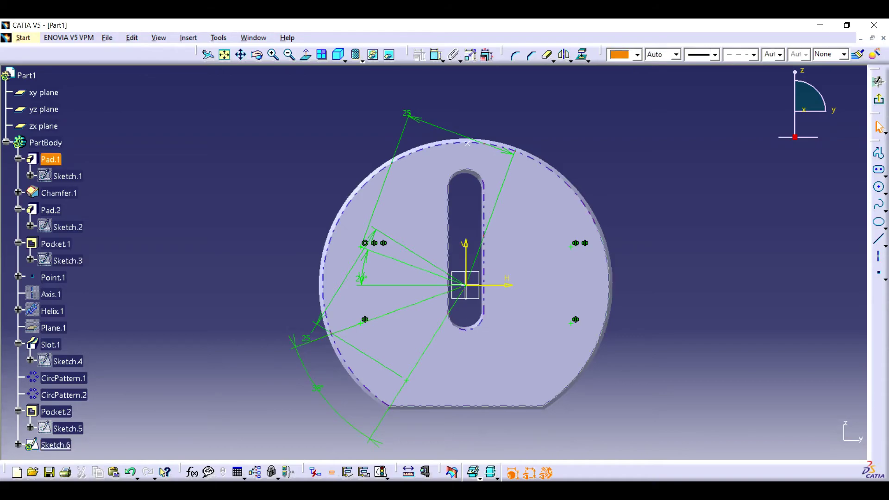
click(50, 159)
key(Escape)
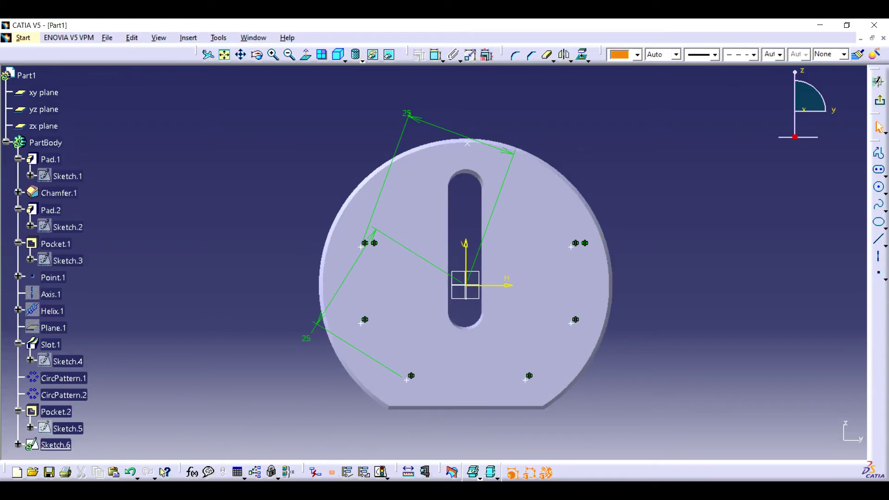
- Leave the sketch and start a hole on the disc face, 4 cm diameter and 8 cm deep
click(877, 82)
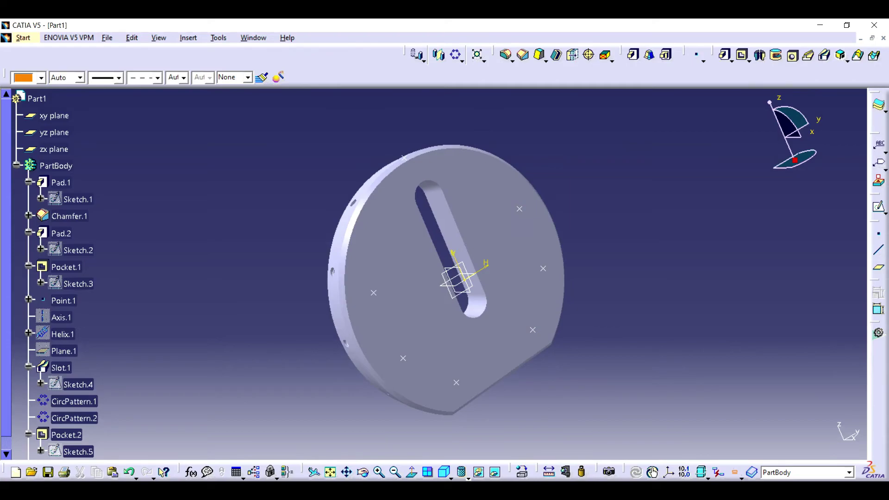
click(520, 208)
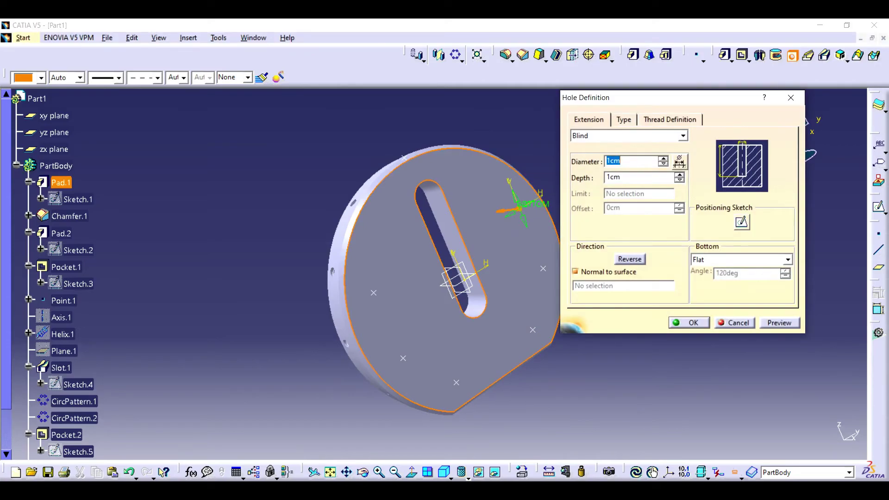
text(4)
key(Tab)
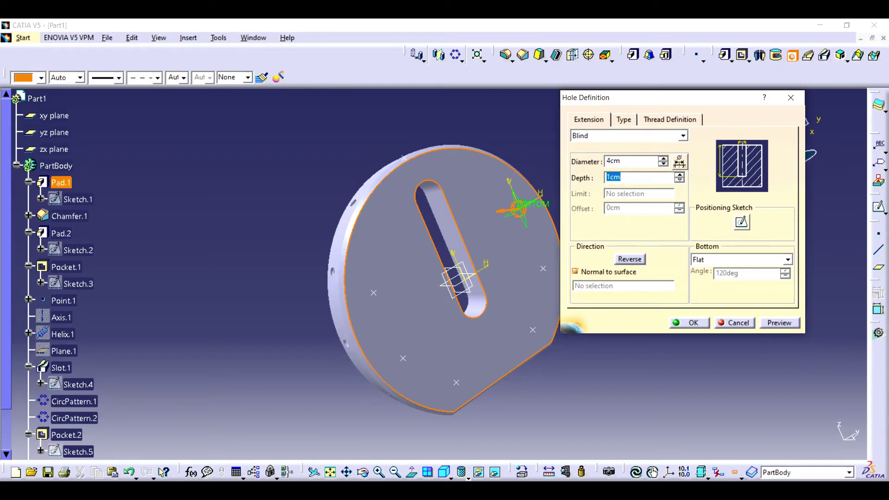
text(8)
- Make the hole countersunk, Depth & Diameter mode with 3 cm depth and 8 cm diameter
click(623, 120)
click(691, 136)
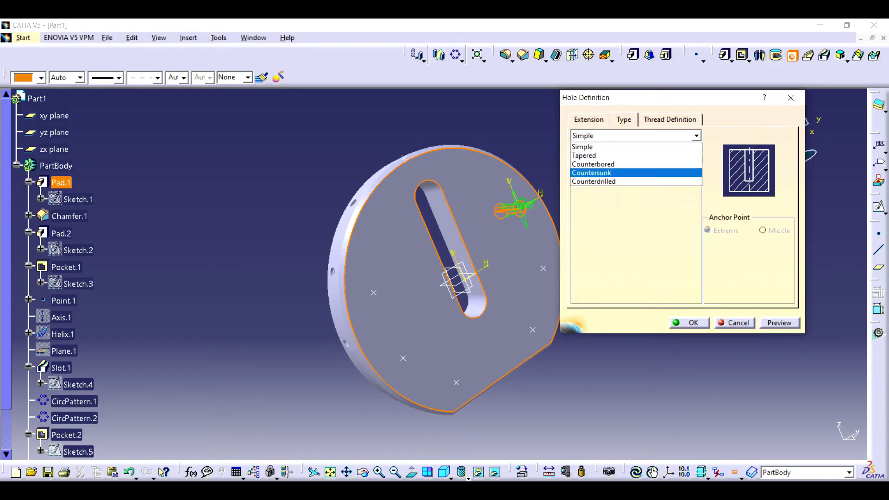
click(602, 172)
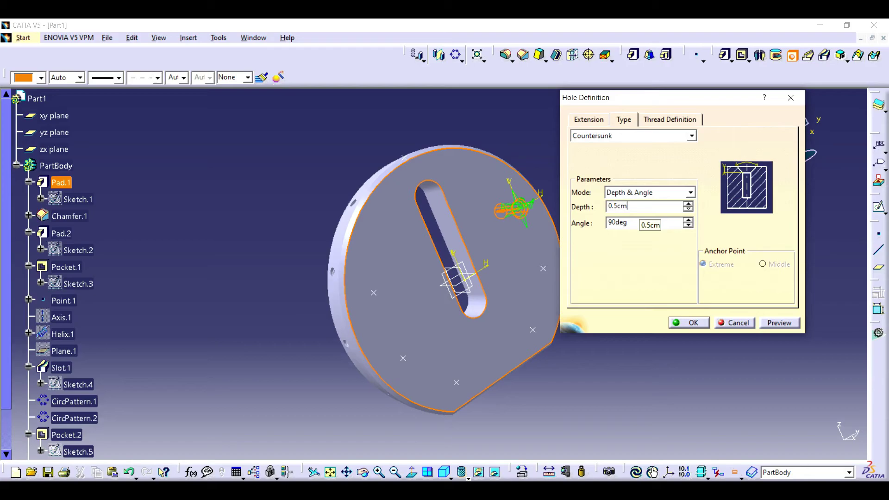
click(690, 192)
click(639, 206)
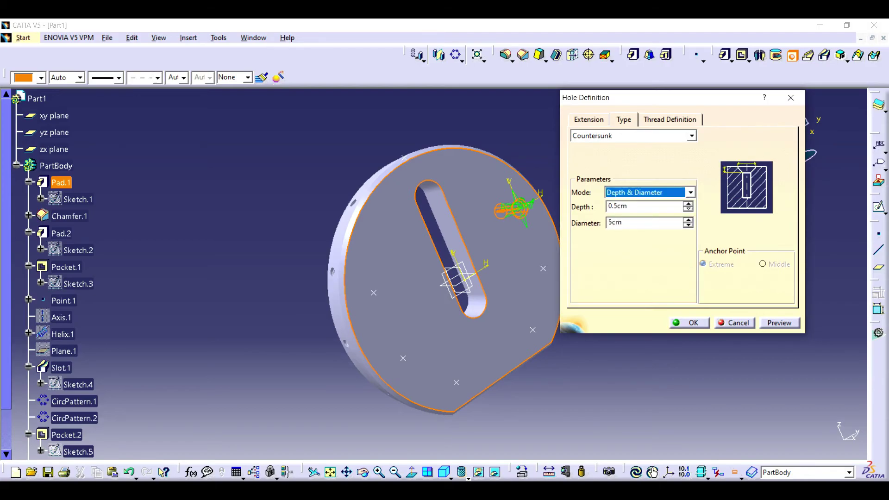
key(Tab)
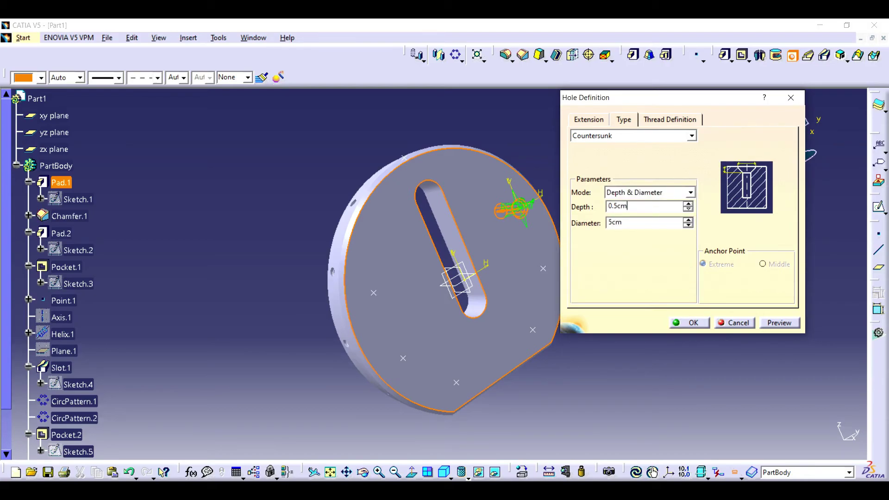
key(ctrl+a)
text(3)
key(Tab)
key(ctrl+a)
text(8)
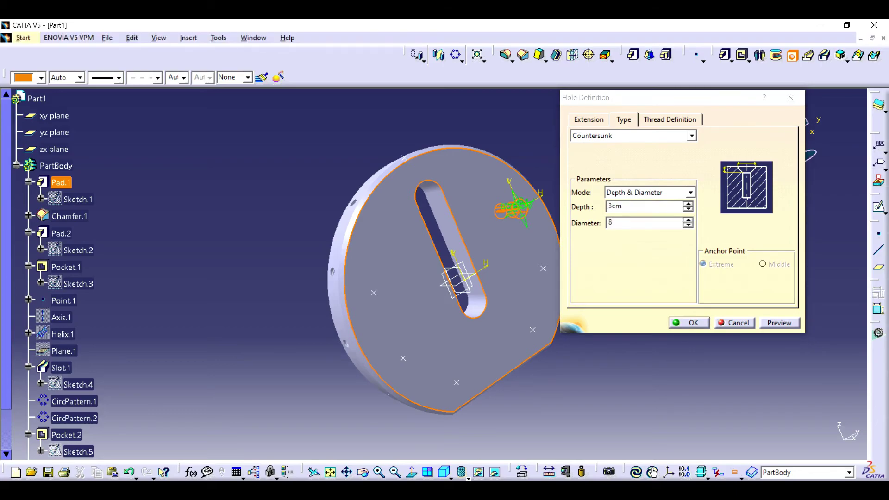
key(Tab)
key(Return)
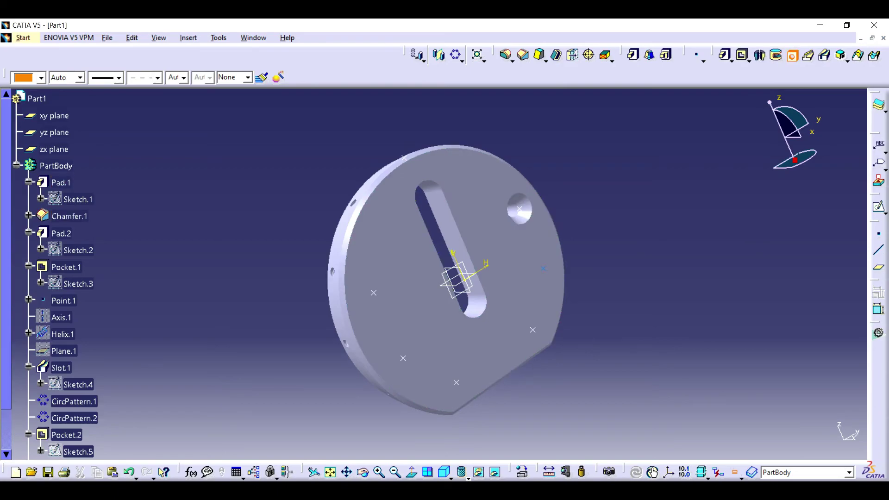
- Add the remaining countersunk holes on the disc face and orbit the part to inspect them
click(417, 203)
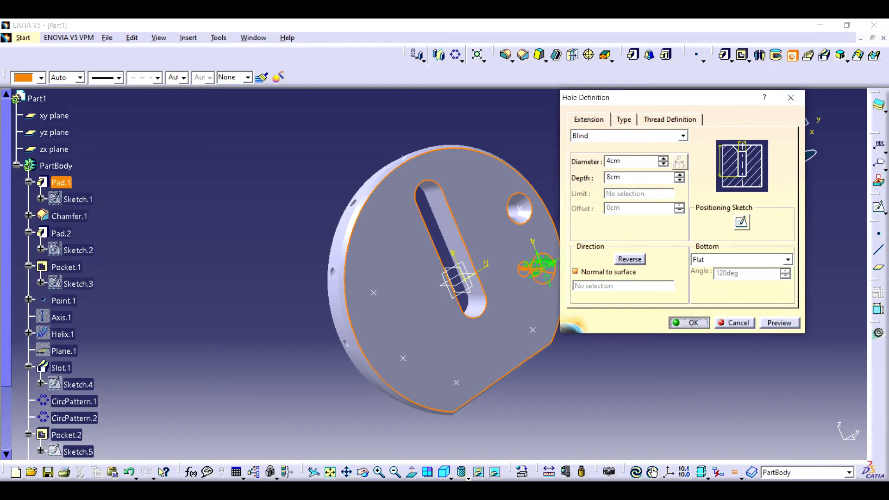
key(Return)
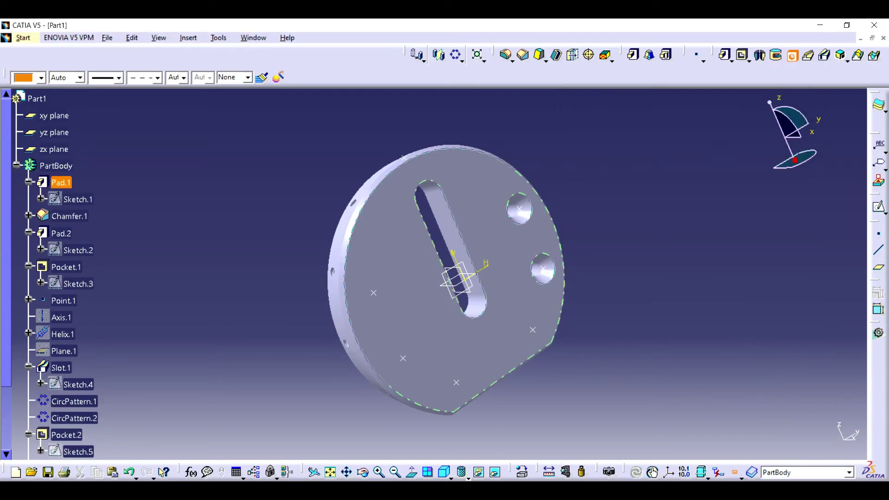
click(532, 326)
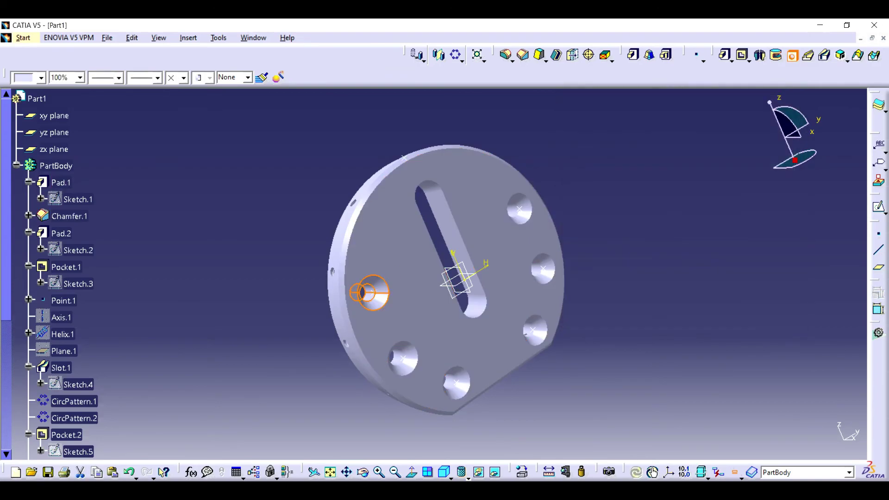
middle_drag(444, 278, 509, 277)
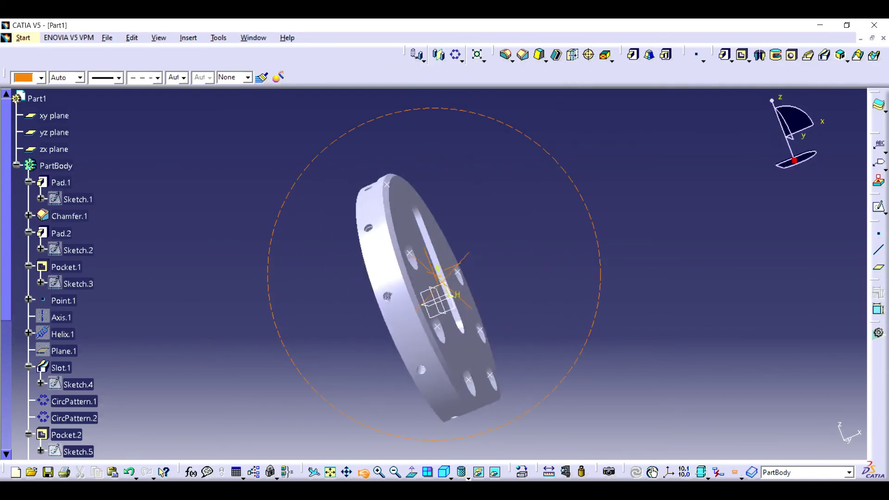
mouse_move(419, 347)
middle_down()
mouse_move(572, 324)
mouse_move(533, 319)
middle_up()
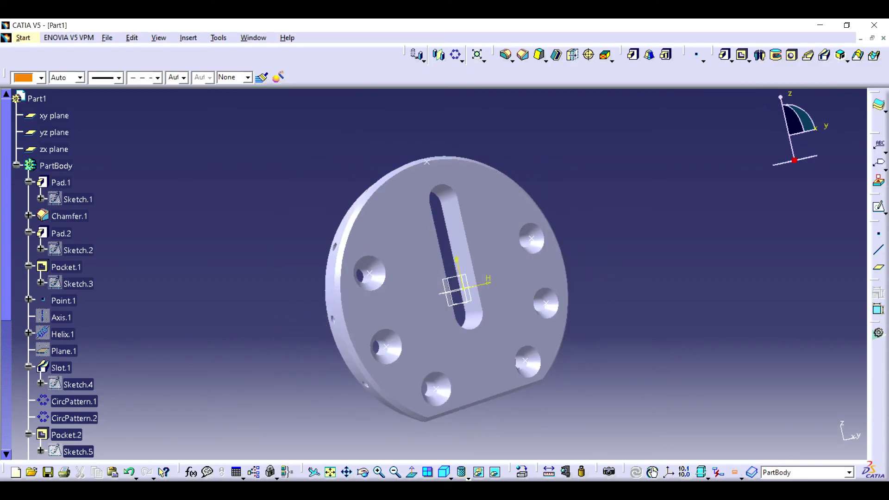
key(ctrl+s)
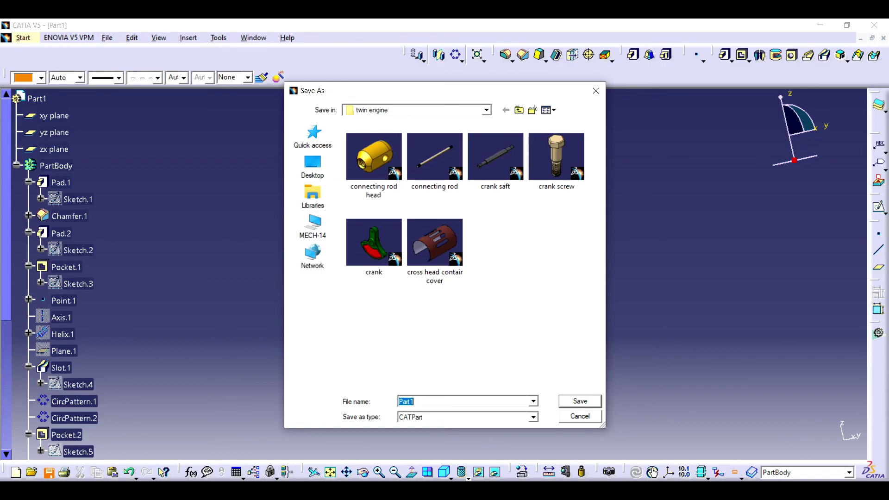
- Save the part as CATPart 'cross head contnainer flange crank'
key(alt+Down)
text(c)
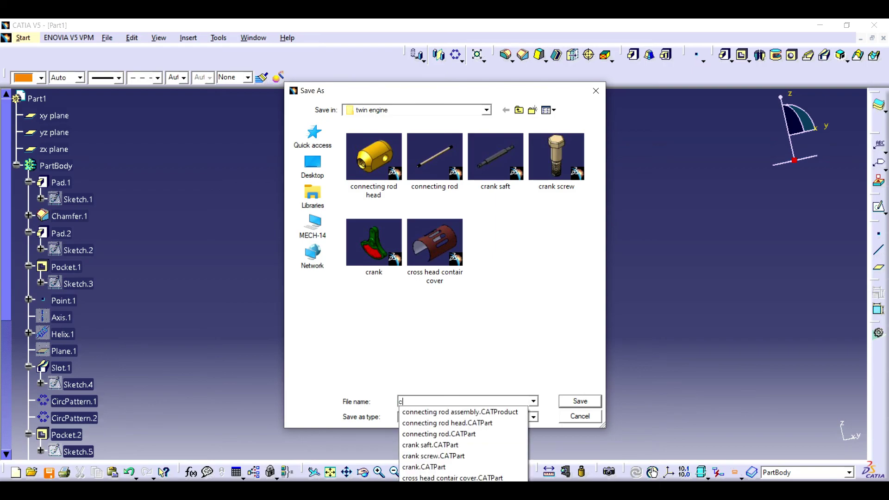
key(Down)
key(Down)
key(Down)
key(Down)
key(Down)
key(Down)
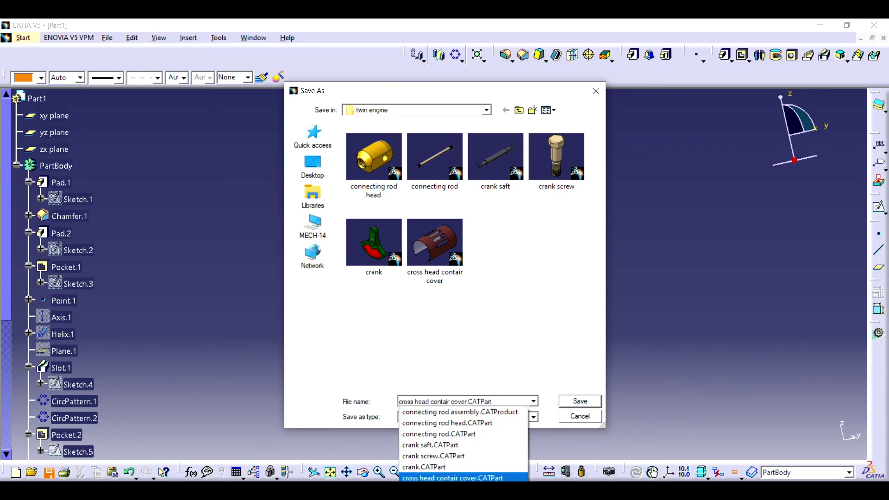
key(BackSpace)
key(BackSpace)
key(BackSpace)
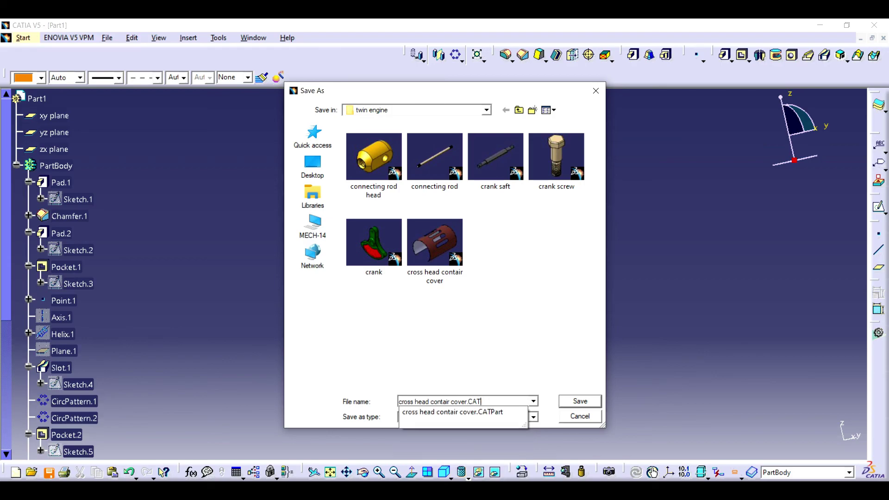
key(BackSpace)
key(BackSpace)
key(BackSpace)
key(BackSpace)
key(BackSpace)
key(BackSpace)
key(BackSpace)
key(BackSpace)
key(BackSpace)
text(n)
text(ai)
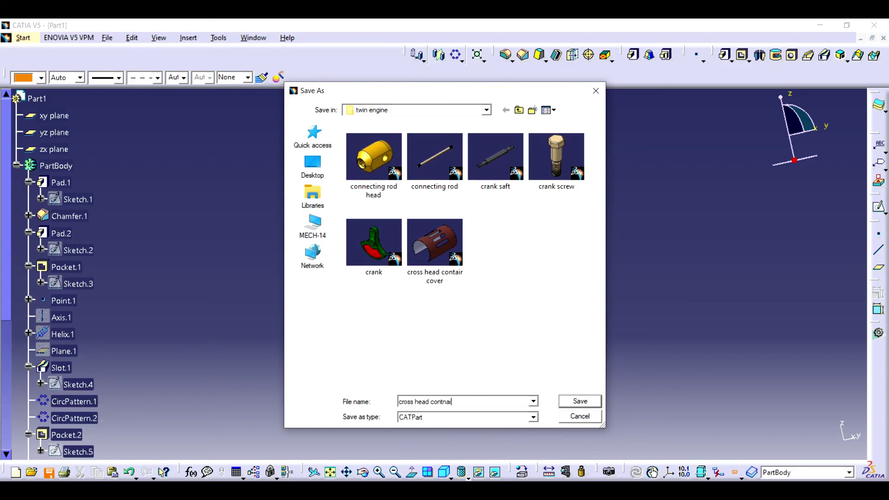
text(ner f)
text(la)
text(nge cran)
text(k)
key(ctrl+a)
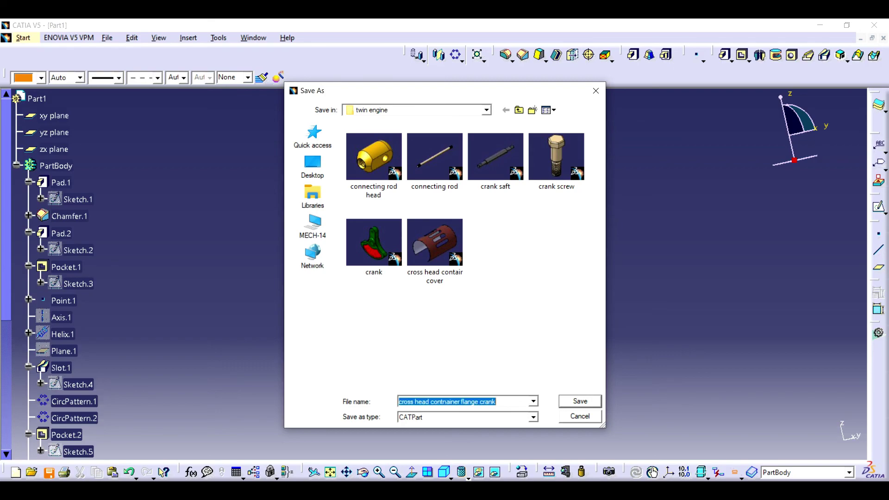
key(Return)
click(760, 461)
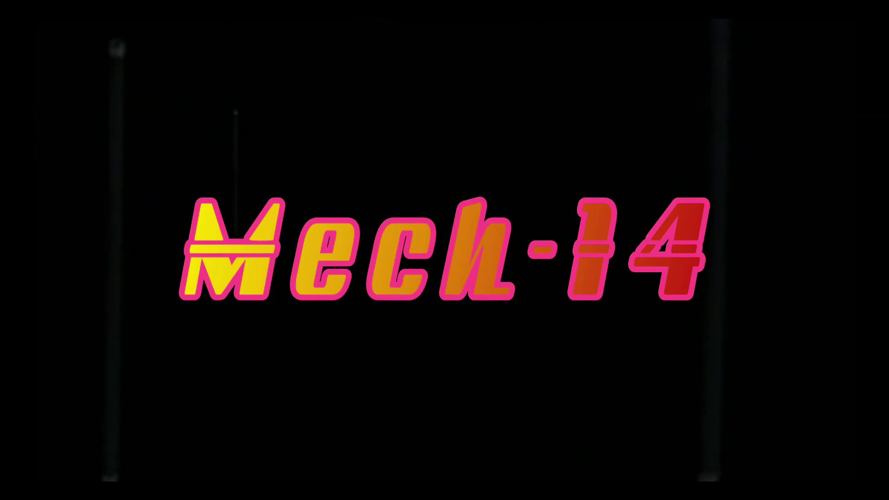